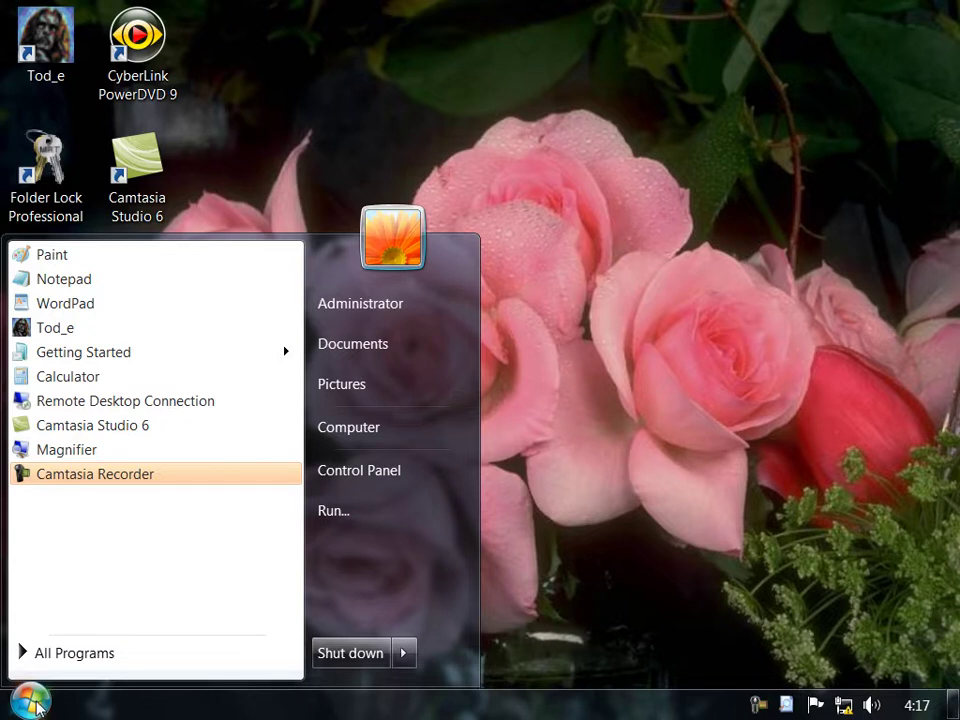
# Step: Browse the full list of installed programs and return to the main program list
pyautogui.click(82, 655)
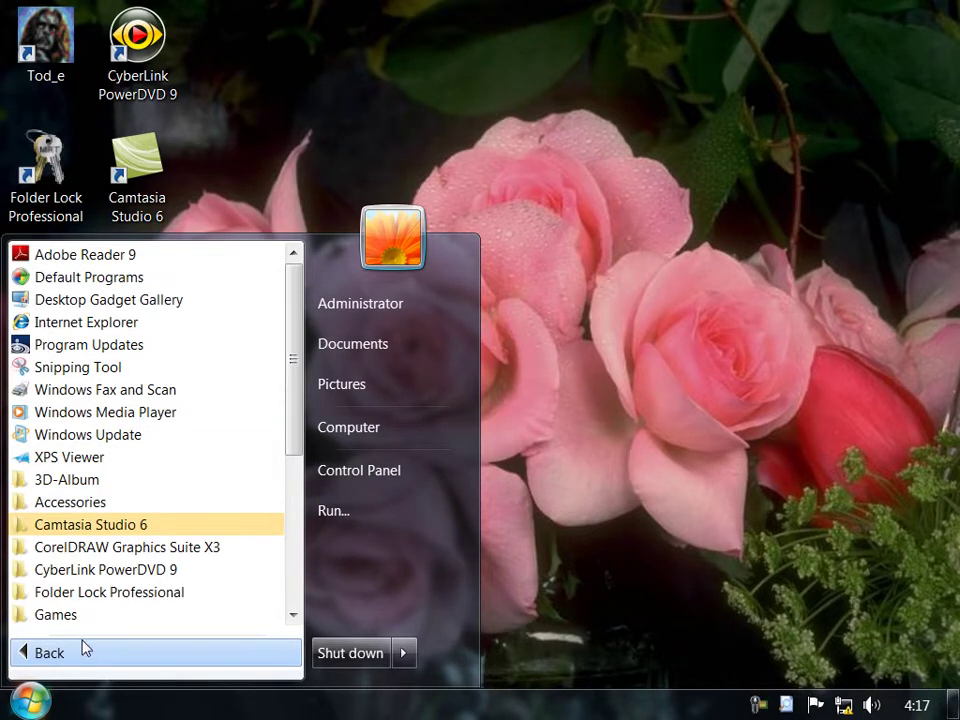
pyautogui.moveTo(293, 315); pyautogui.dragTo(300, 510)
pyautogui.scroll(5, 306, 484)
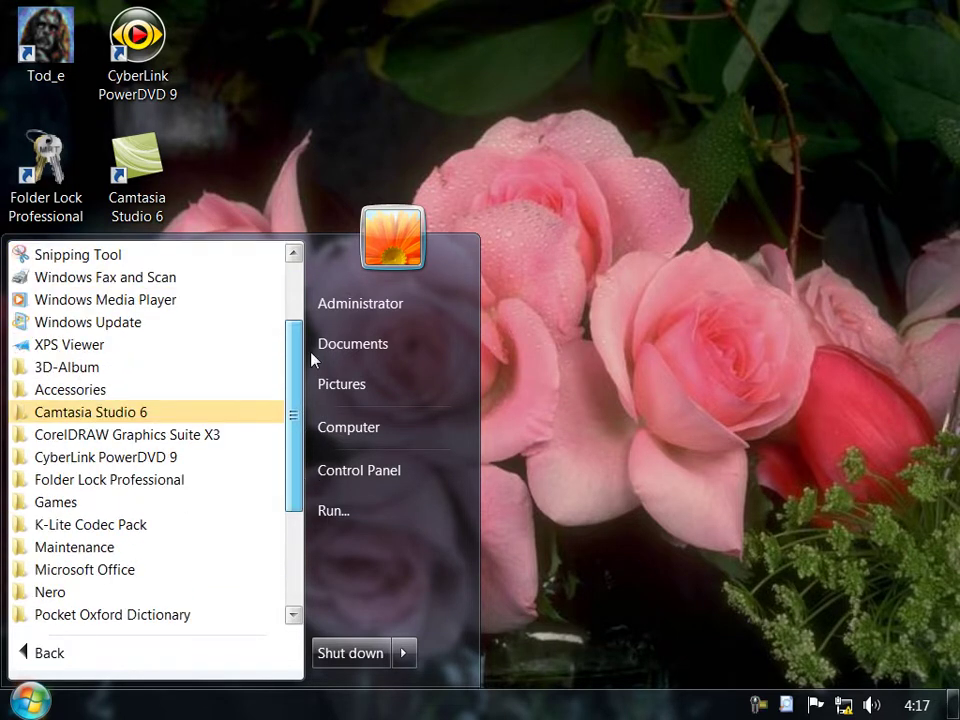
pyautogui.click(36, 662)
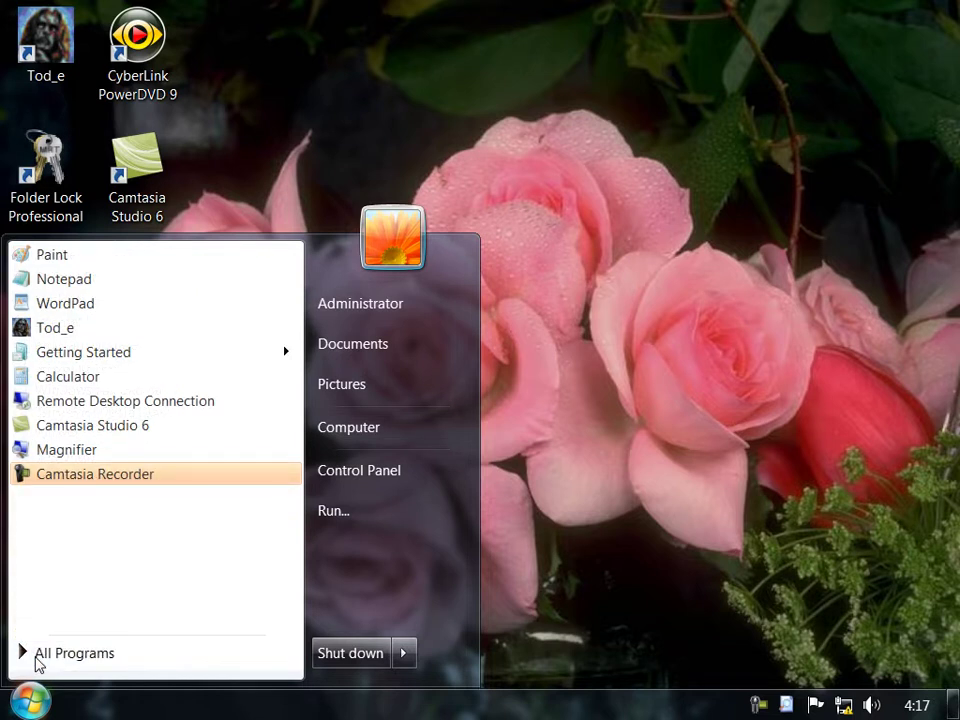
# Step: Show the additional power options beside Shut down, including Switch user, Log off, Lock, Restart and Sleep
pyautogui.click(400, 656)
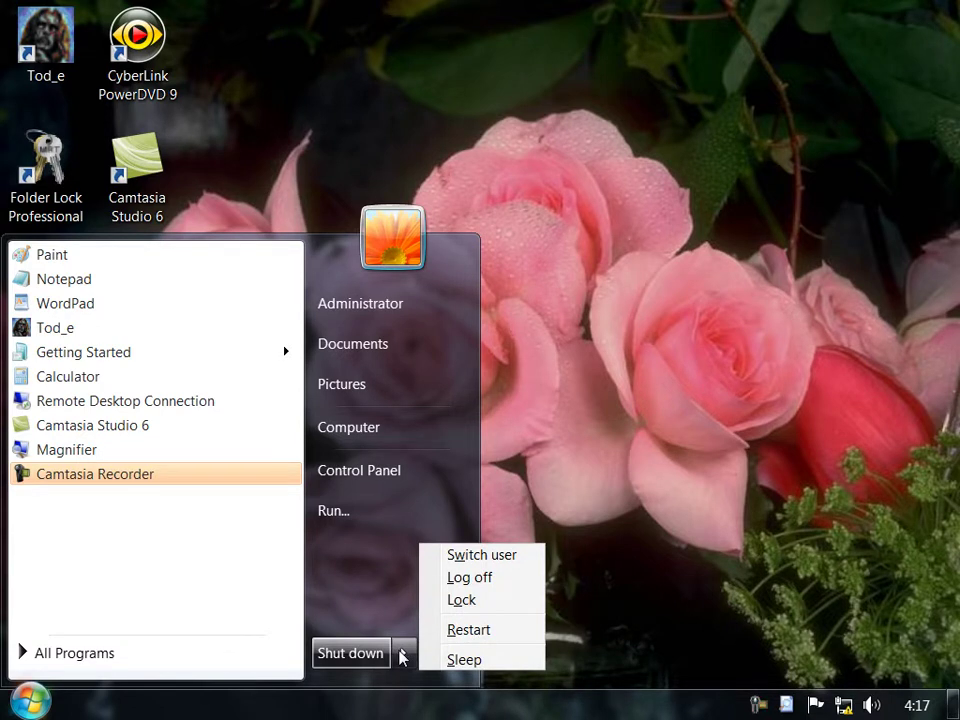
pyautogui.click(401, 656)
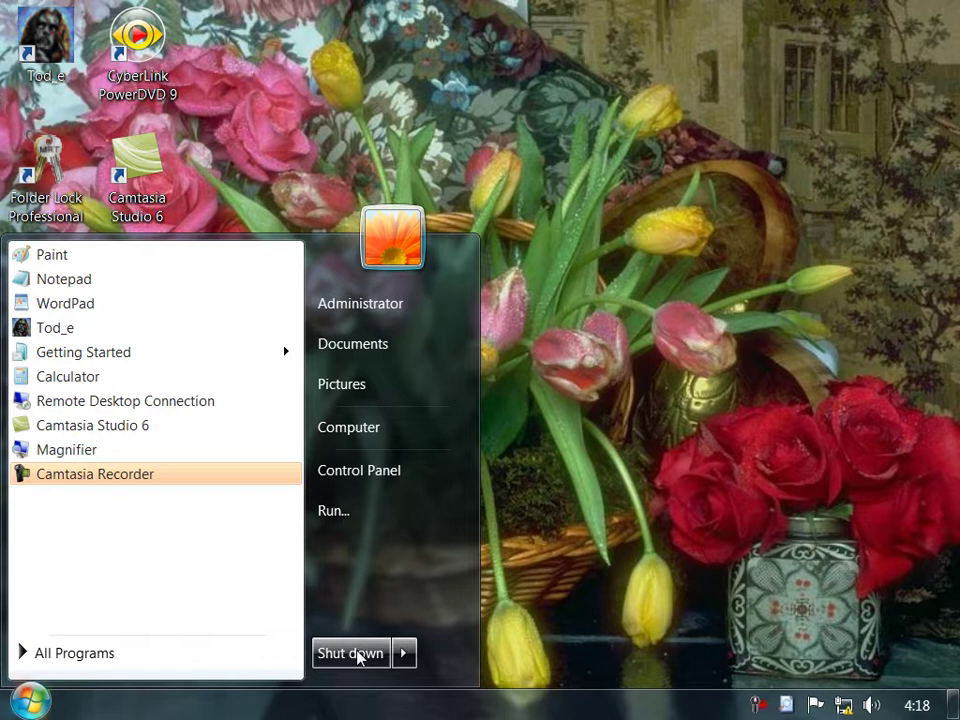
pyautogui.moveTo(410, 656)
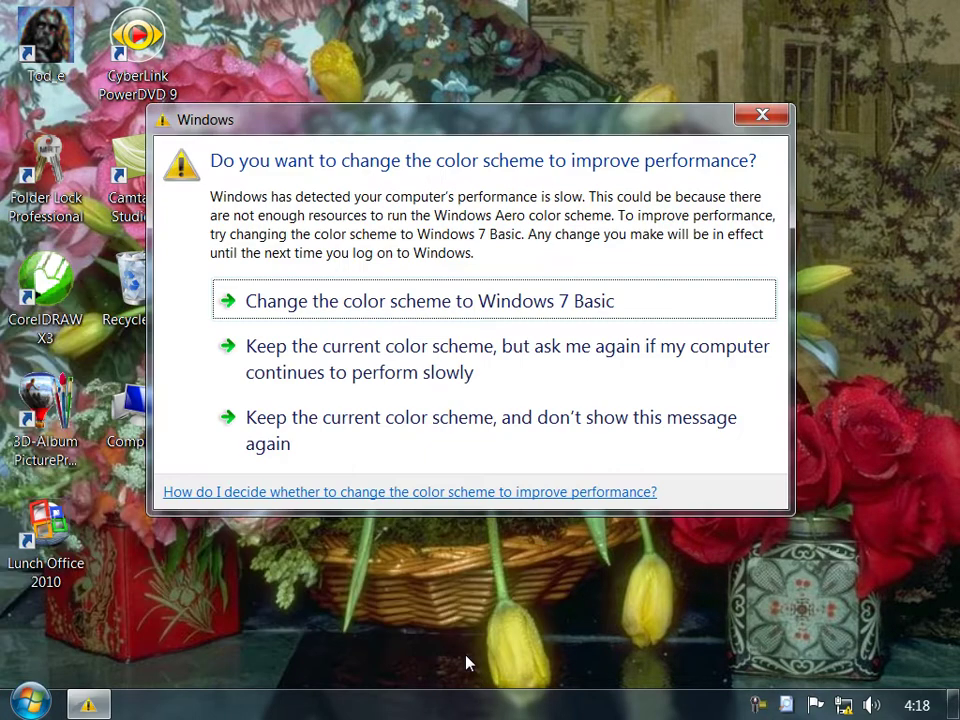
# Step: Dismiss the color scheme performance message each time it appears and reopen the power options beside Shut down
pyautogui.click(760, 116)
pyautogui.click(30, 702)
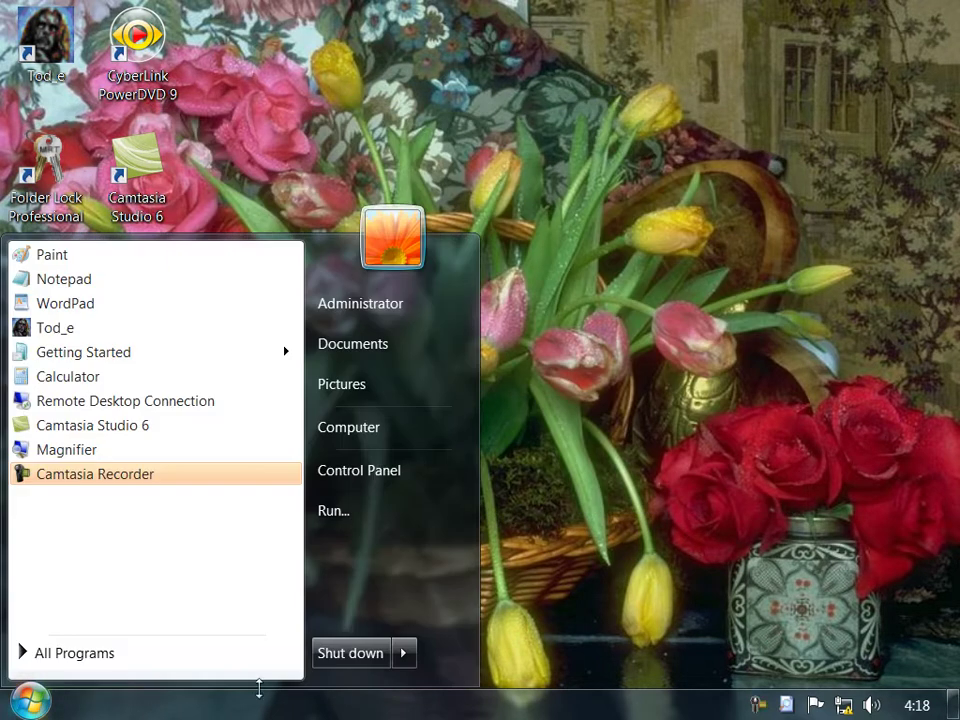
pyautogui.click(401, 662)
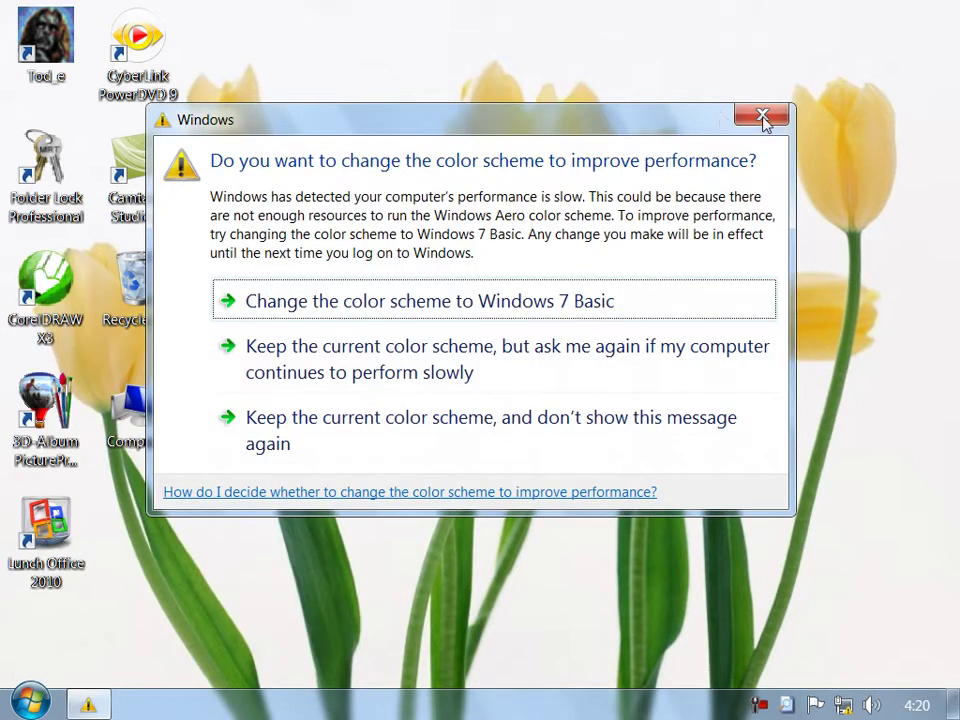
pyautogui.click(763, 118)
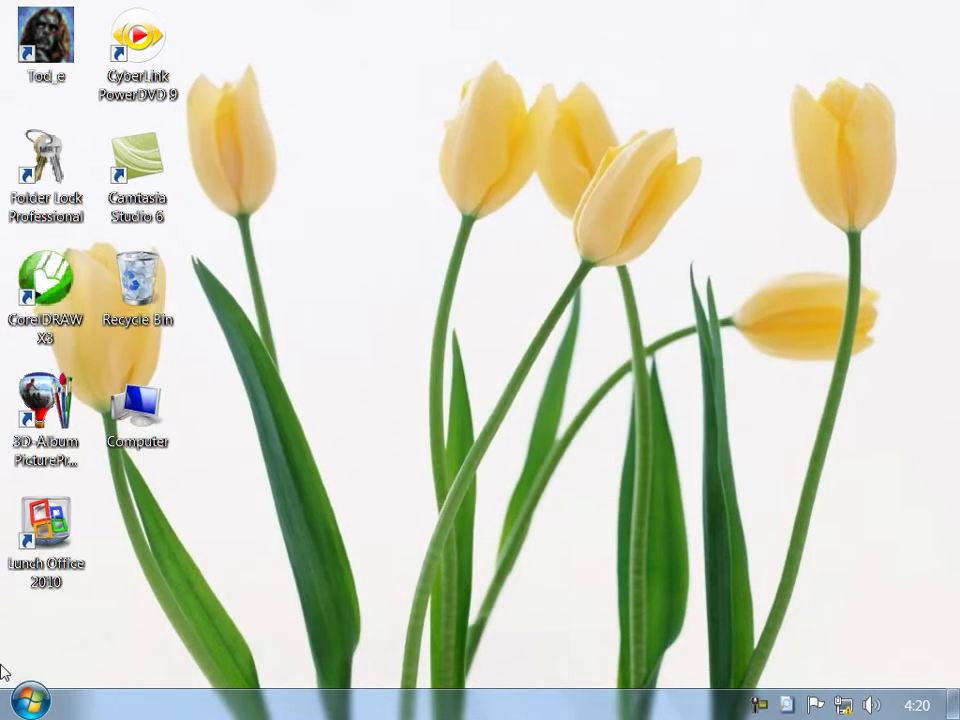
pyautogui.click(30, 703)
pyautogui.click(404, 653)
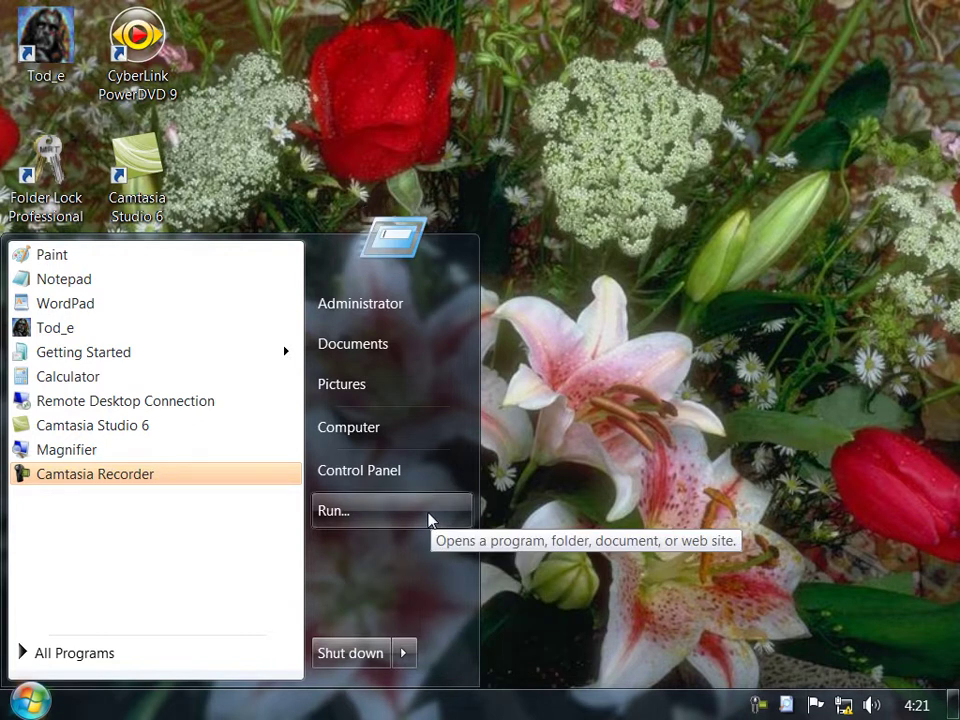
pyautogui.click(428, 512)
pyautogui.press('Return')
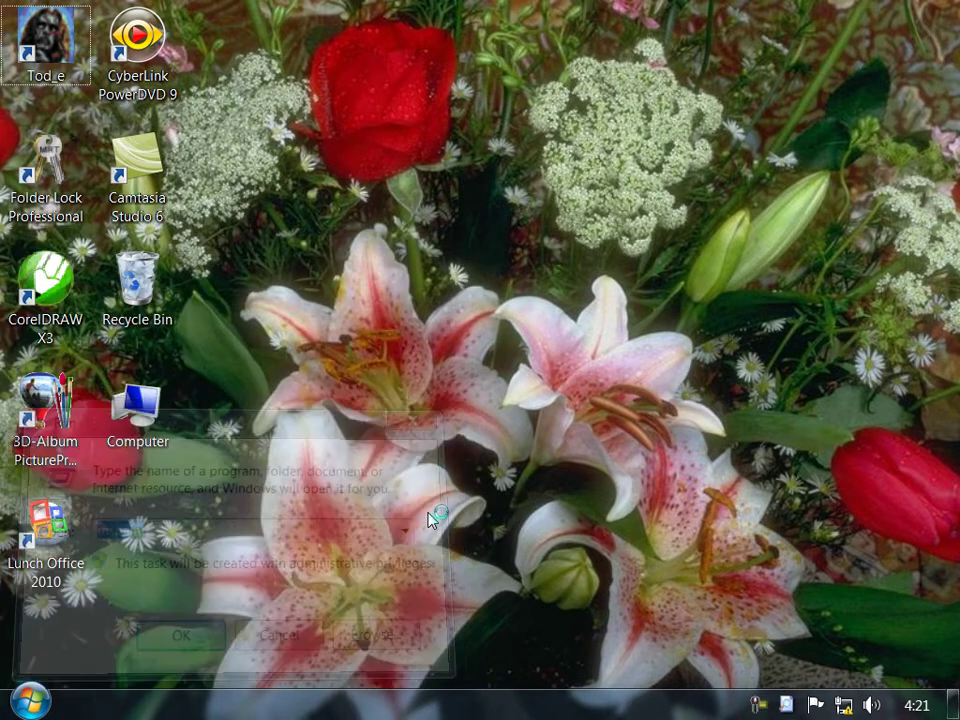
pyautogui.hotkey('alt', 'F4')
# Step: Open the Run dialog, look at its program browsing window and cancel the browsing
pyautogui.press('super')
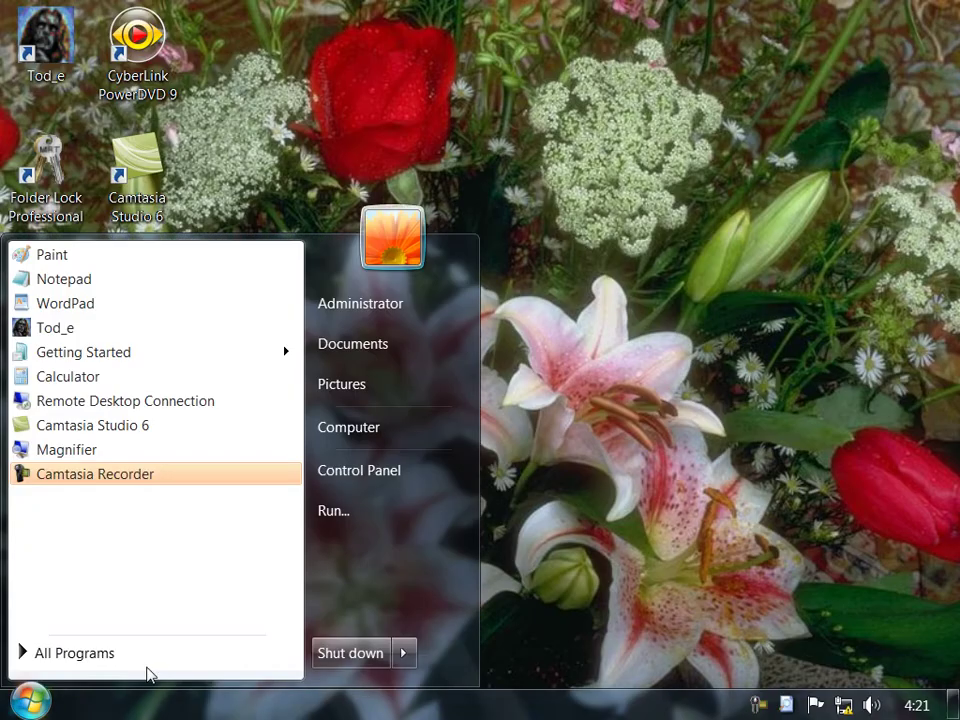
pyautogui.click(364, 525)
pyautogui.click(381, 655)
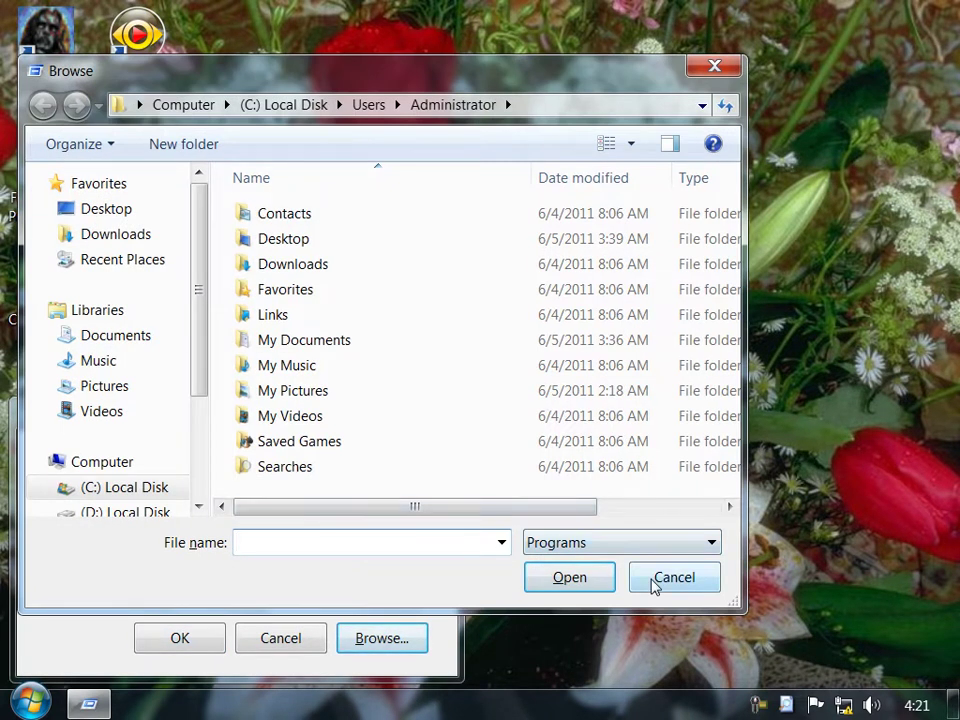
pyautogui.click(632, 579)
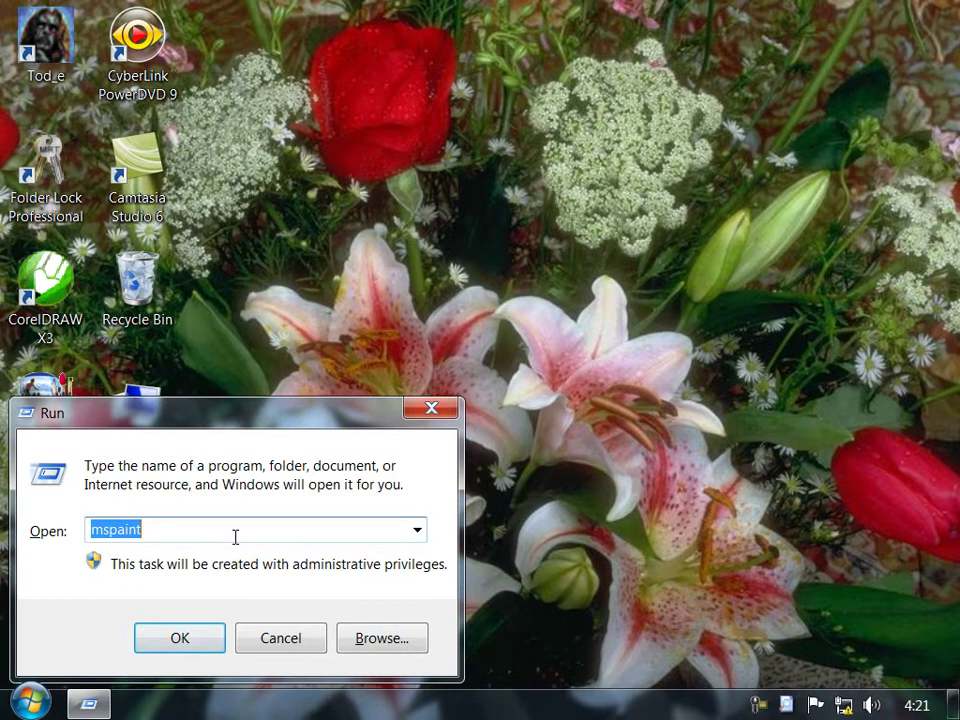
# Step: Open drive D: from the Run dialog and close its folder window
pyautogui.write('D:')
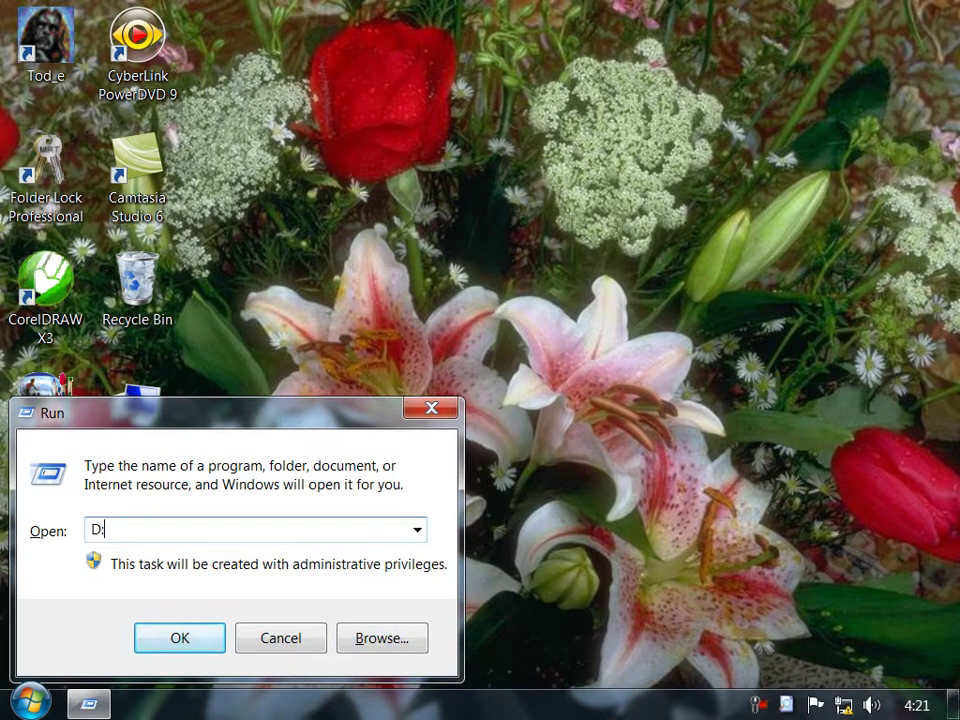
pyautogui.press('Return')
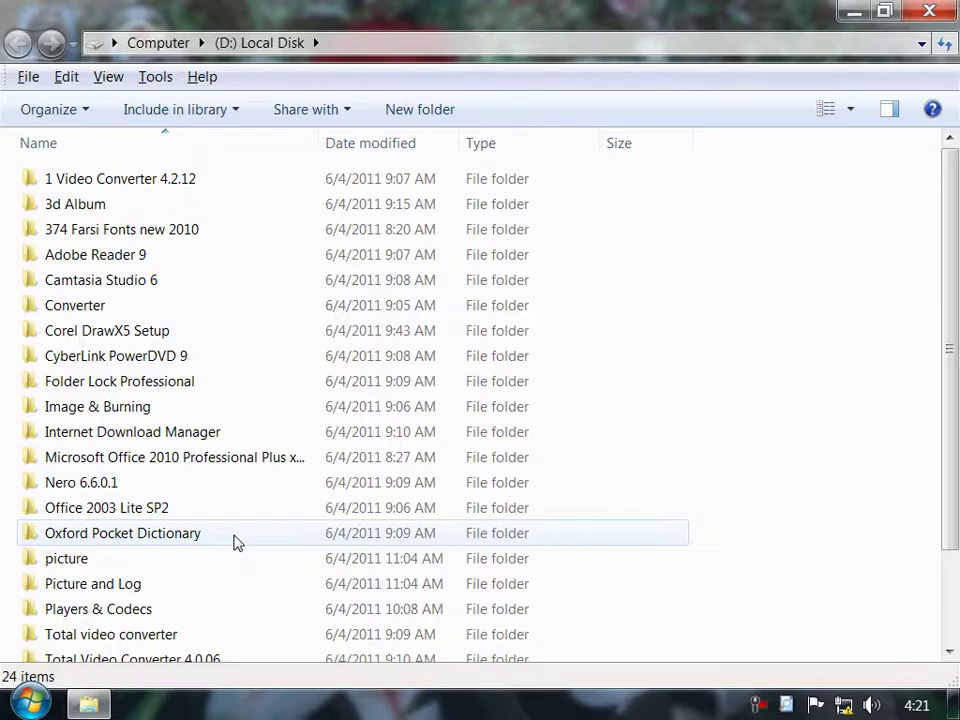
pyautogui.click(948, 26)
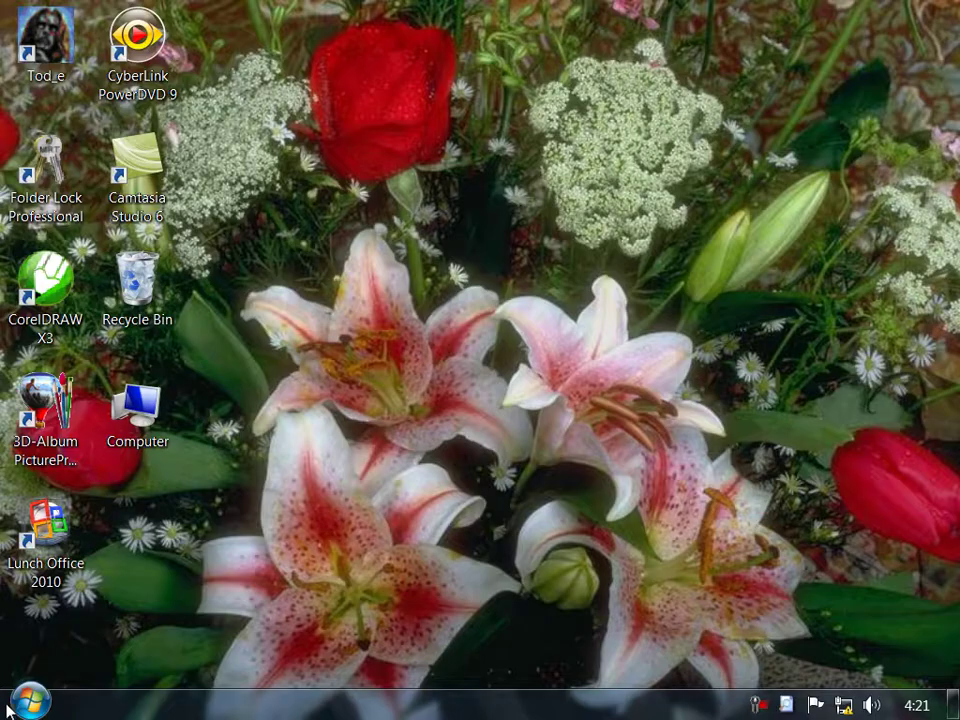
# Step: Launch the DirectX Diagnostic Tool by running the DXDIAG command
pyautogui.click(28, 702)
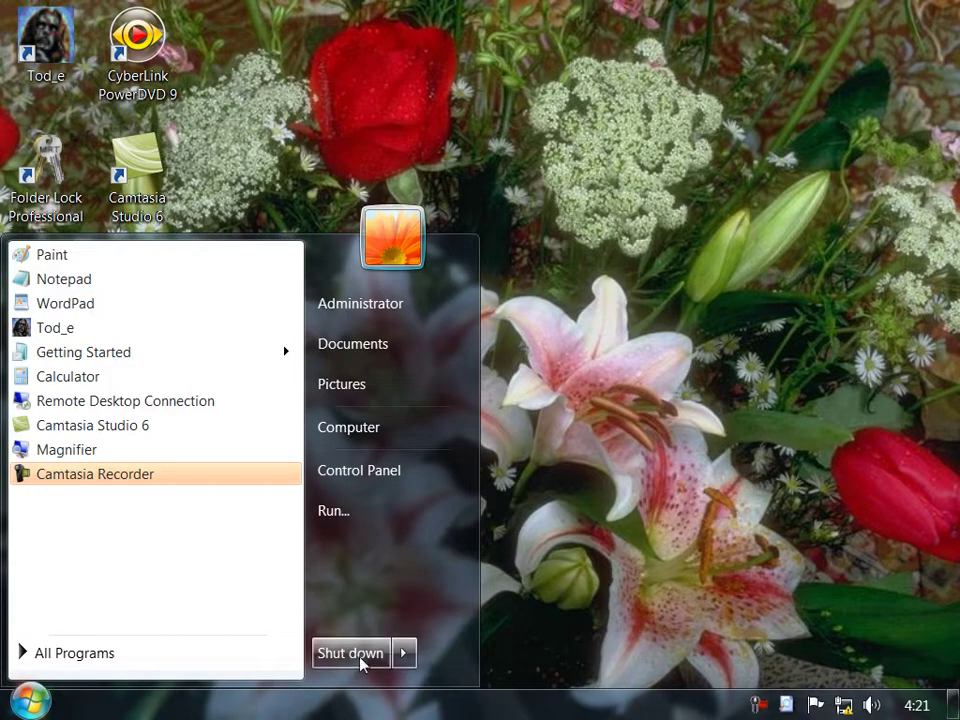
pyautogui.click(388, 525)
pyautogui.write('DXDIAG')
pyautogui.press('Return')
pyautogui.press('Return')
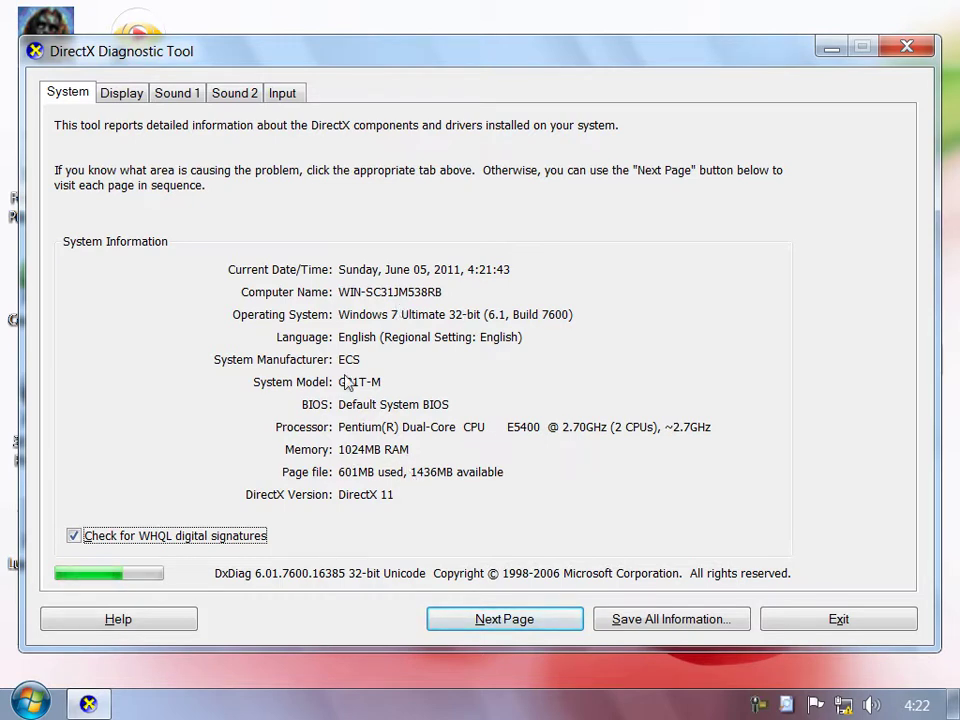
# Step: View the display device details in the DirectX Diagnostic Tool and exit it
pyautogui.click(131, 98)
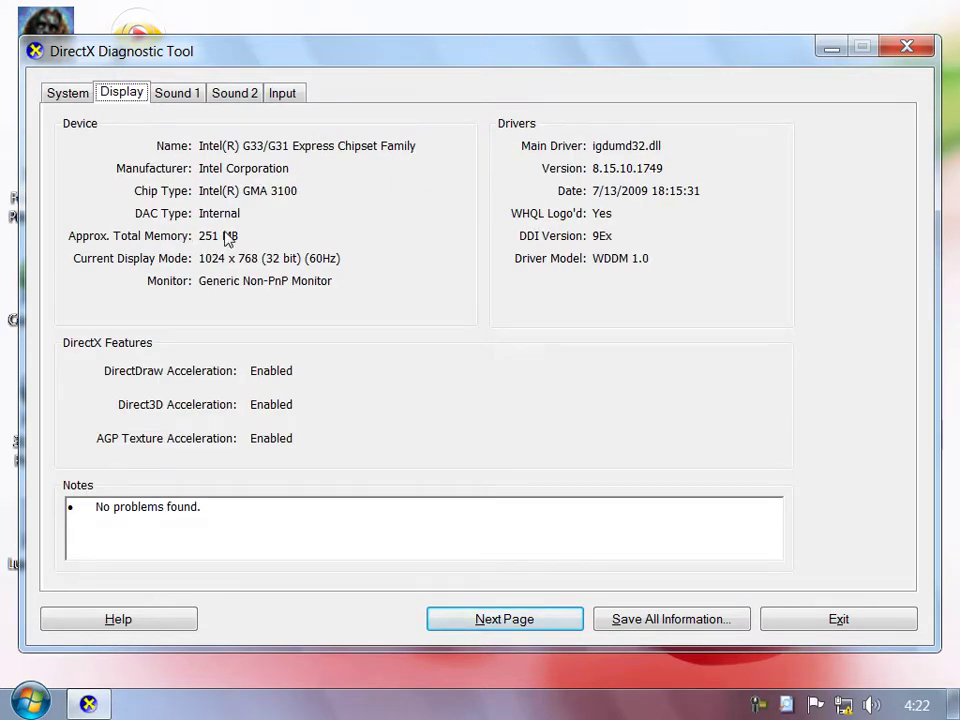
pyautogui.click(828, 619)
pyautogui.rightClick(398, 260)
pyautogui.click(444, 319)
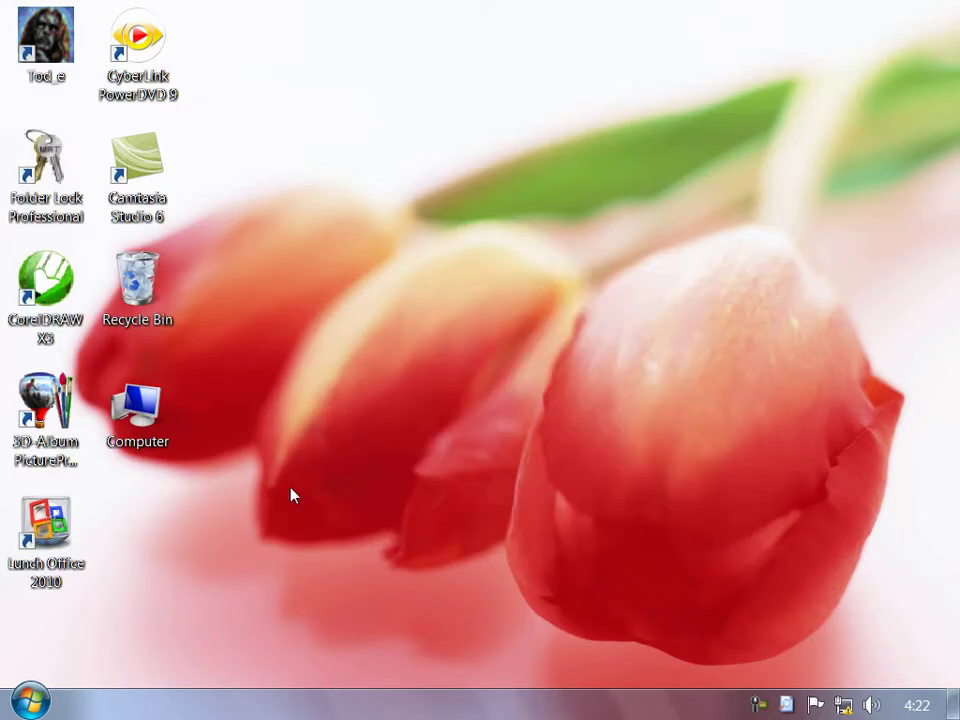
# Step: Open and dismiss the Start menu, and open and cancel the Run dialog
pyautogui.press('super')
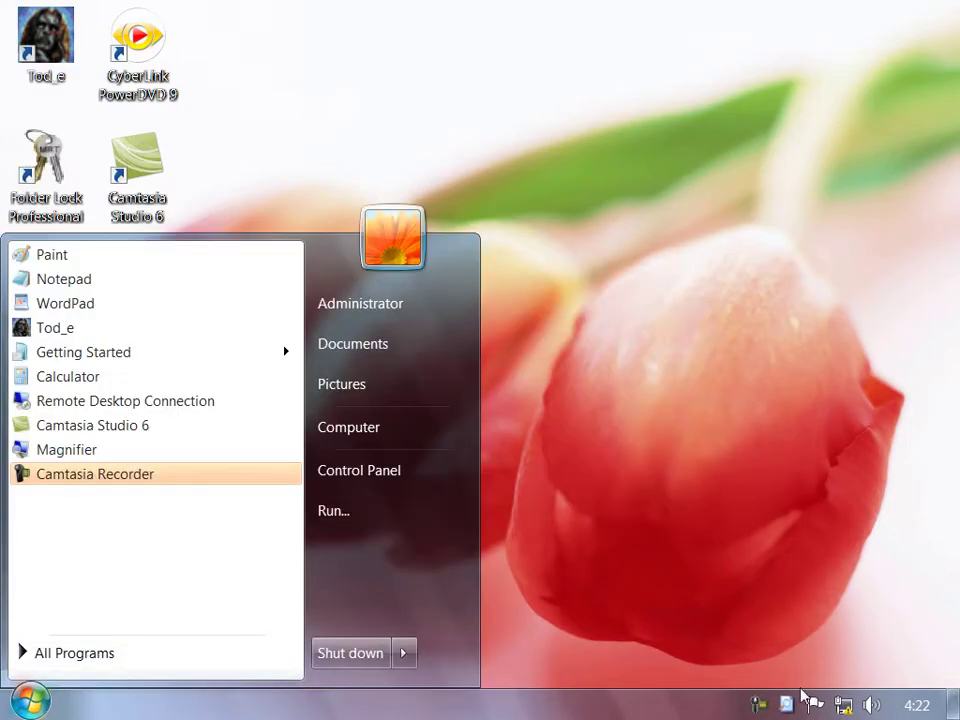
pyautogui.click(787, 578)
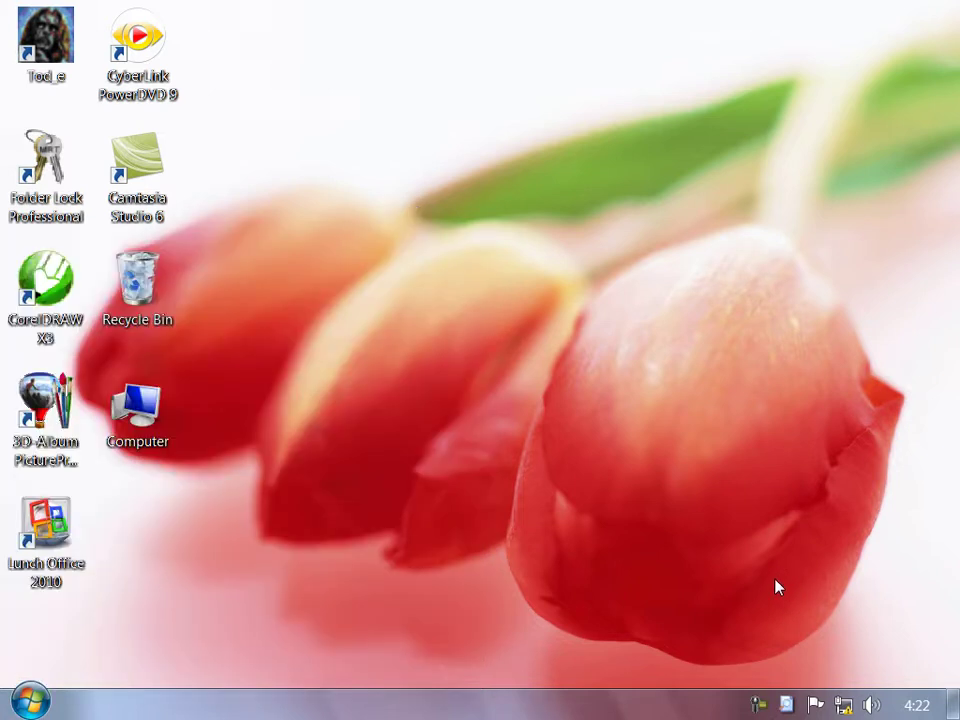
pyautogui.press('super+r')
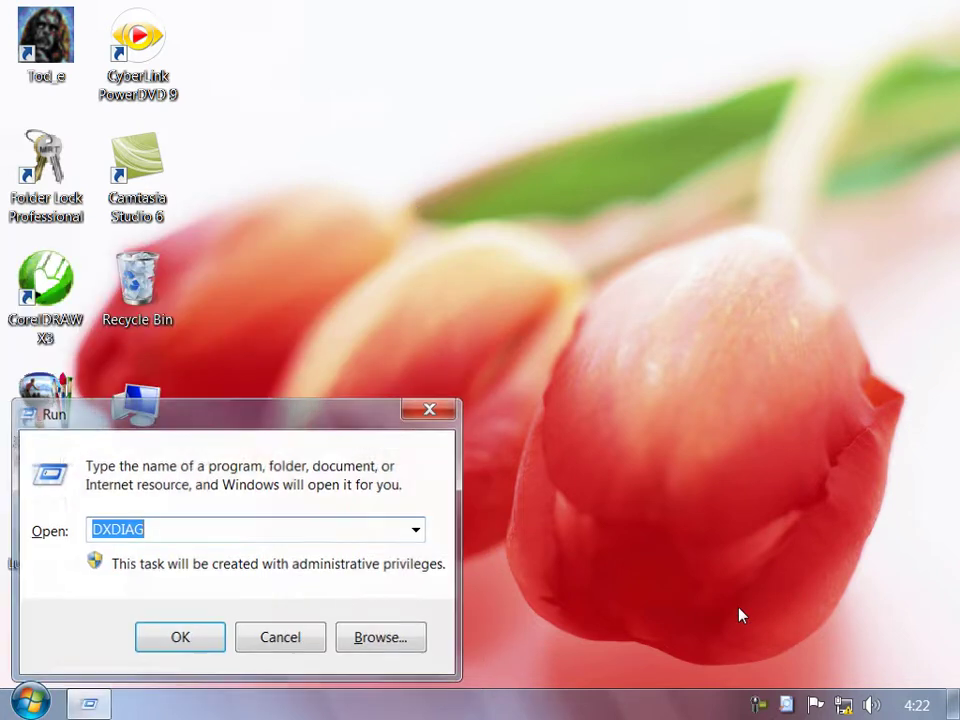
pyautogui.click(315, 645)
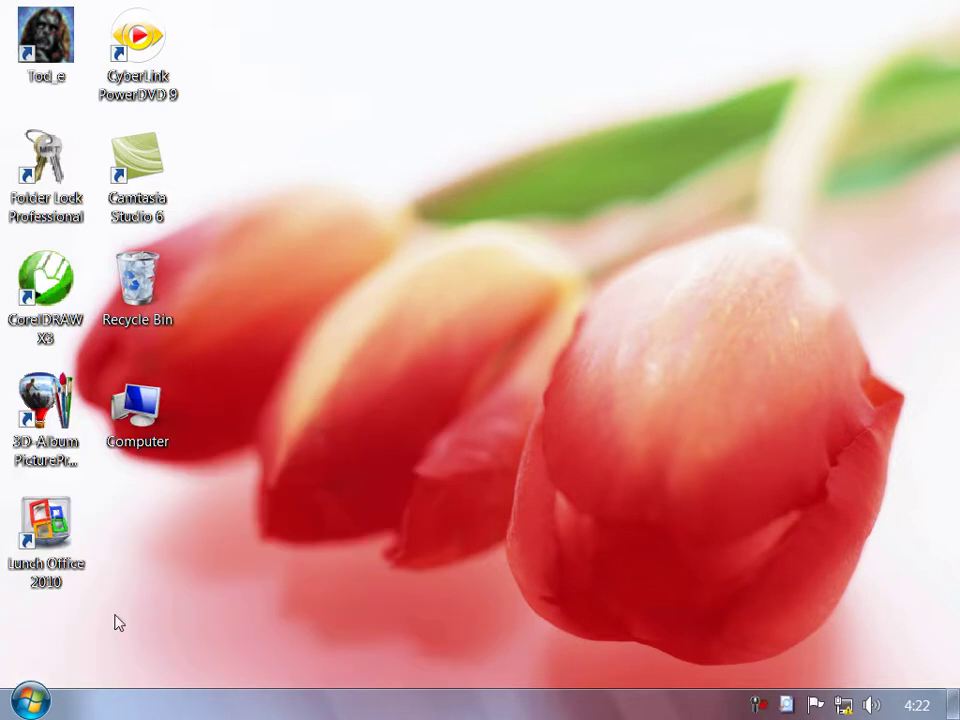
# Step: Open the Picture and Log folder on drive D:
pyautogui.doubleClick(167, 424)
pyautogui.doubleClick(371, 220)
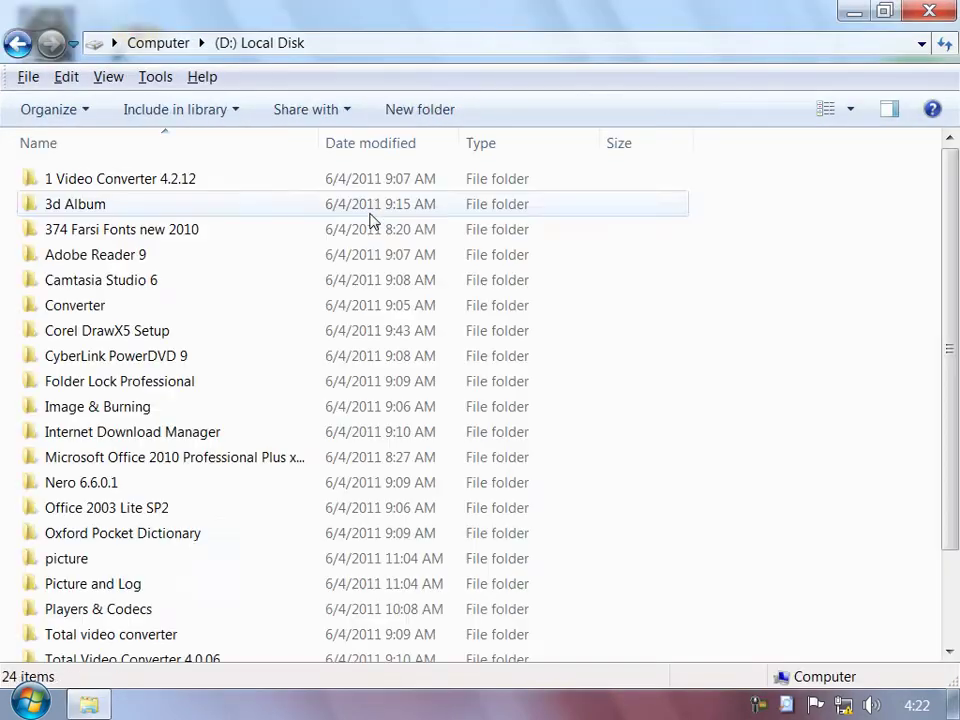
pyautogui.click(76, 585)
pyautogui.doubleClick(76, 585)
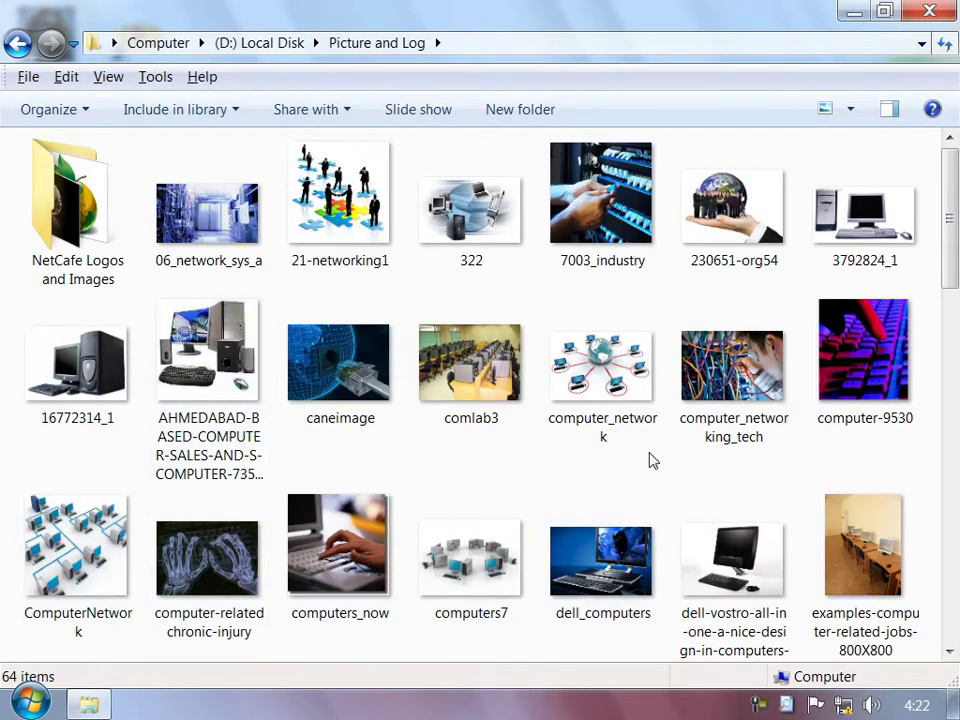
# Step: View the ms-wireless-keyboard-7000-full picture at full size and close the viewer and folder windows
pyautogui.scroll(-1, 955, 255)
pyautogui.moveTo(955, 255); pyautogui.dragTo(955, 350)
pyautogui.scroll(-2, 322, 510)
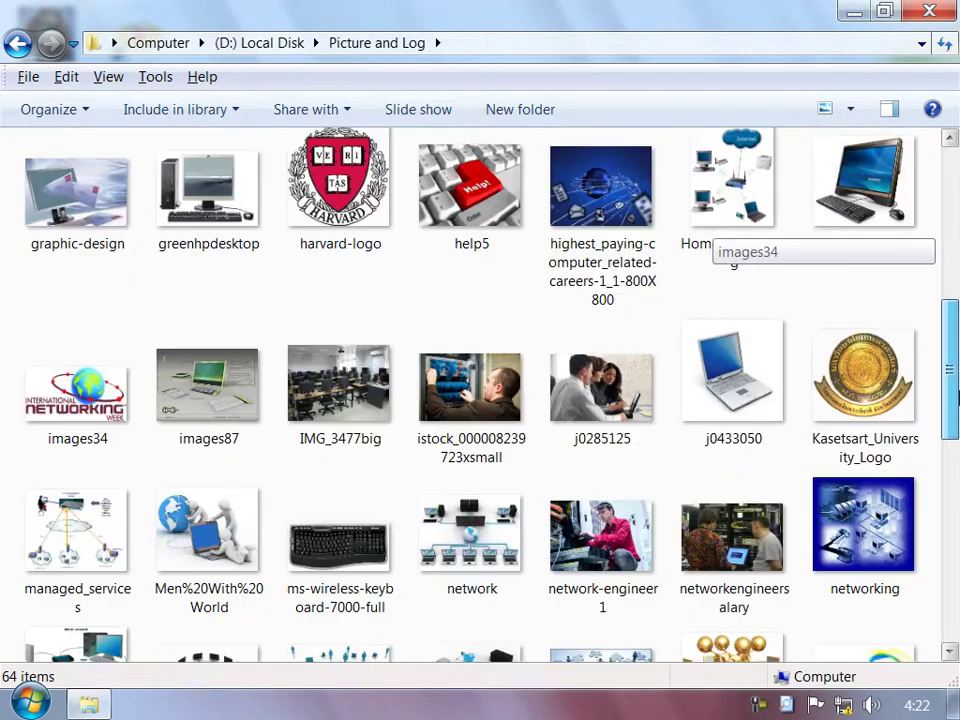
pyautogui.doubleClick(321, 509)
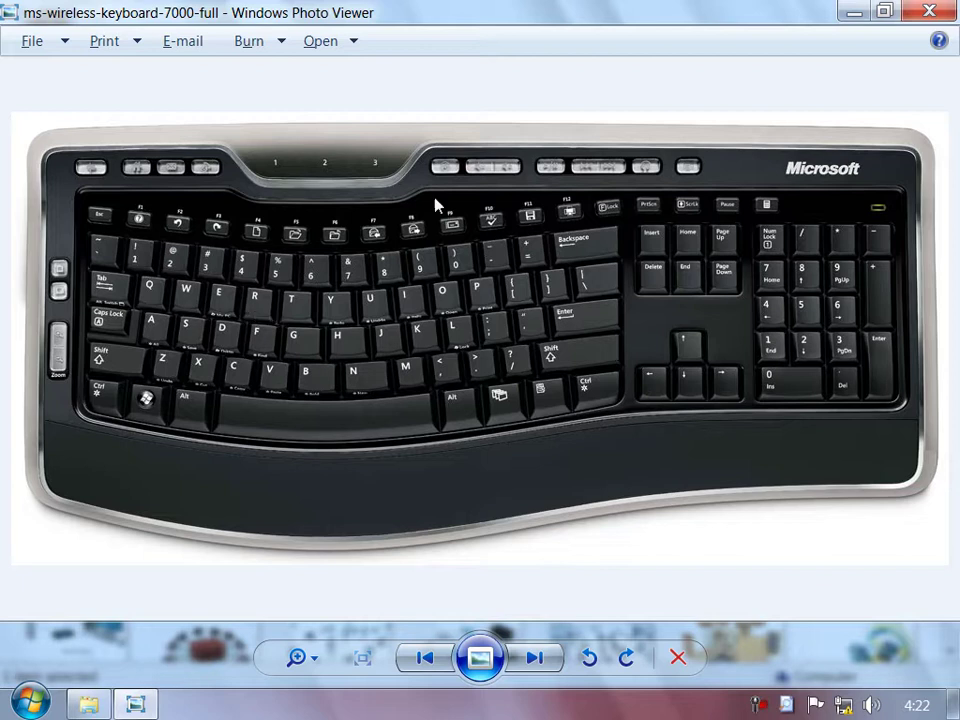
pyautogui.click(929, 11)
pyautogui.press('super+d')
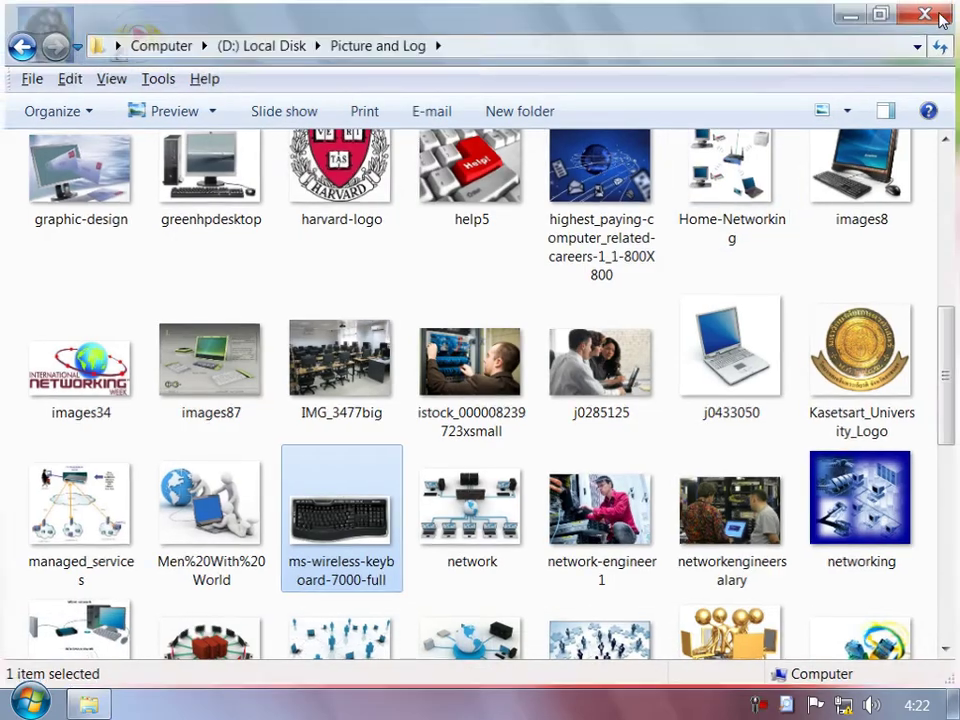
# Step: Open Control Panel to view its settings categories and close it
pyautogui.click(30, 703)
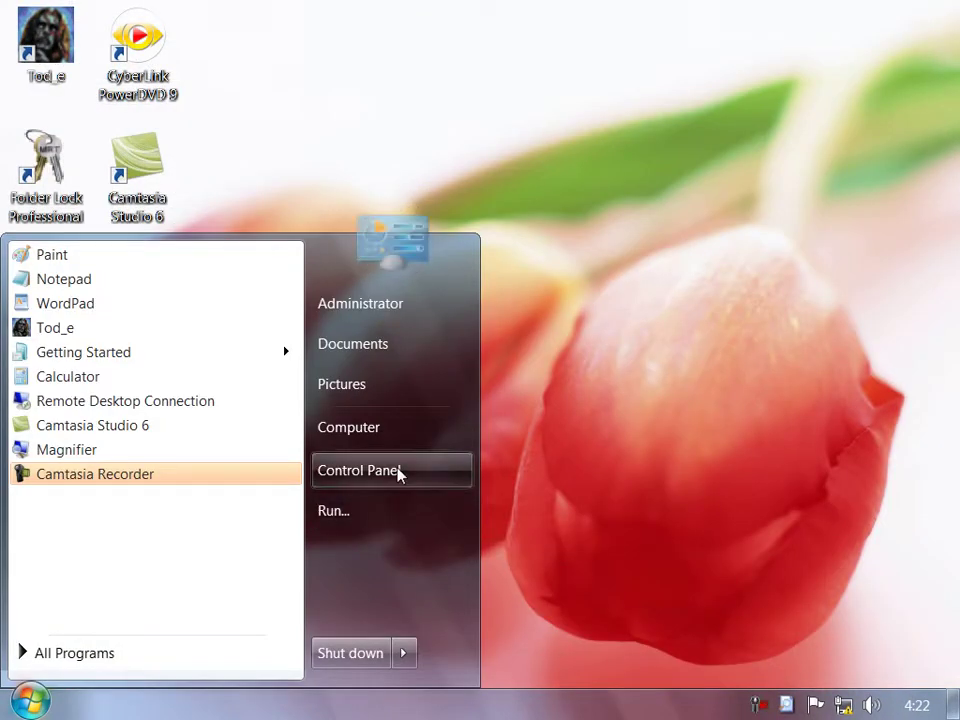
pyautogui.click(398, 473)
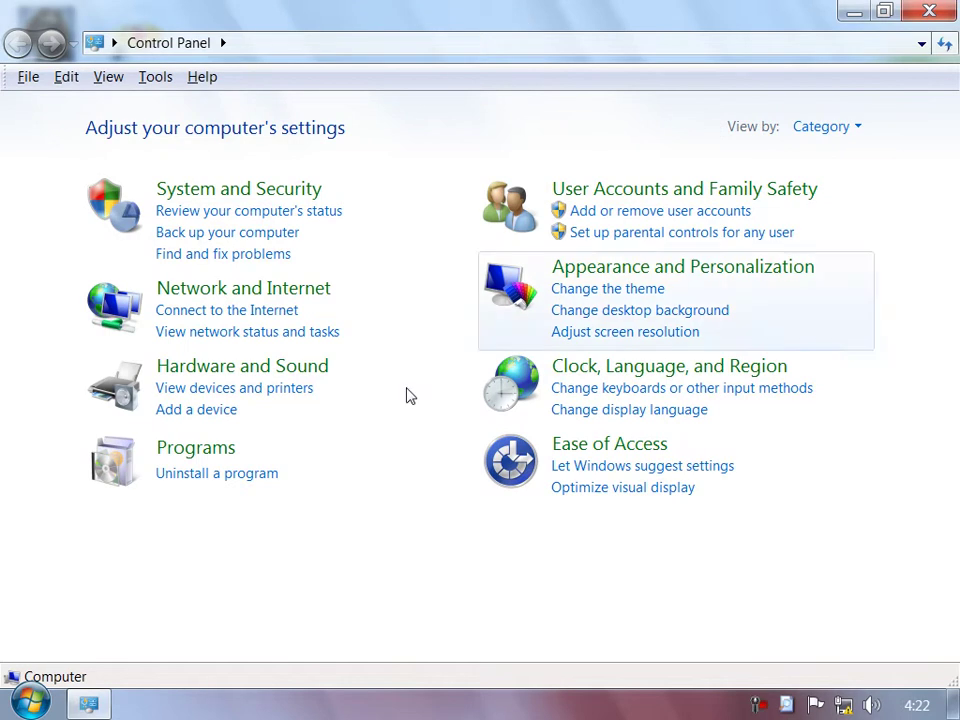
pyautogui.click(953, 8)
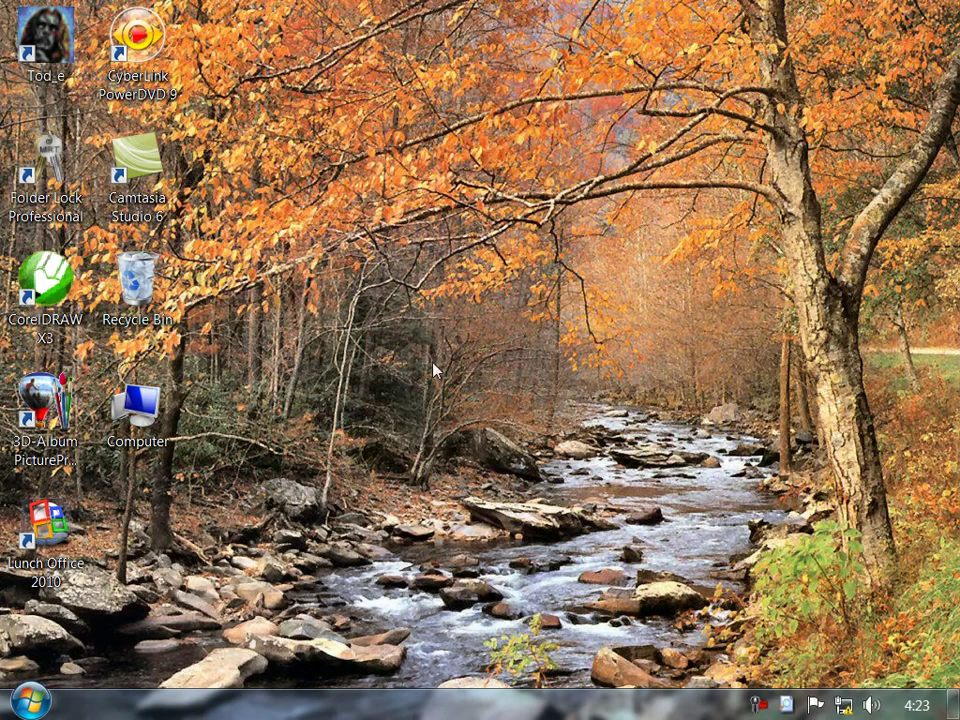
# Step: Open the Shut Down Windows dialog from the desktop and select Restart as the action
pyautogui.rightClick(433, 371)
pyautogui.click(480, 421)
pyautogui.hotkey('alt', 'F4')
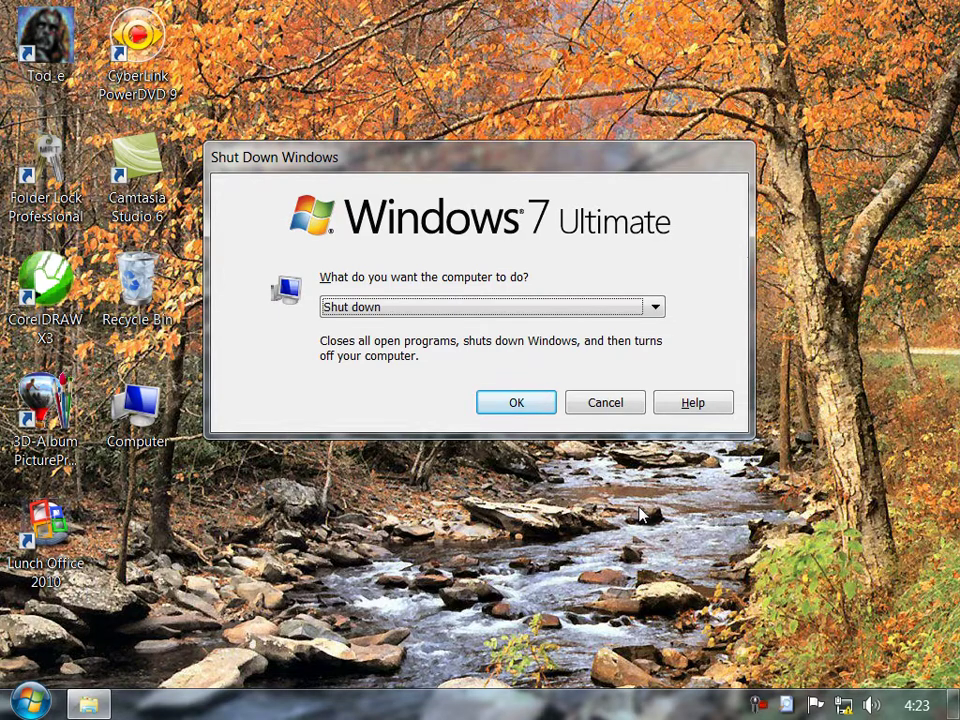
pyautogui.press('Up')
pyautogui.press('Up')
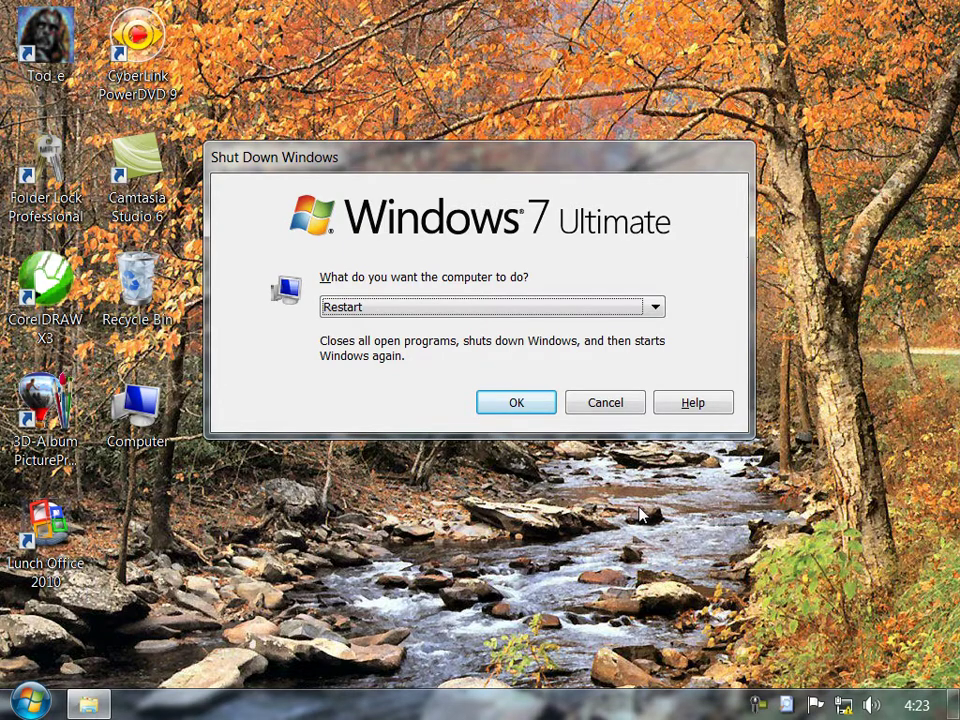
# Step: Go through the Sleep, Restart, Shut down and Log off actions in the Shut Down Windows dialog, then dismiss it without executing any
pyautogui.press('Down')
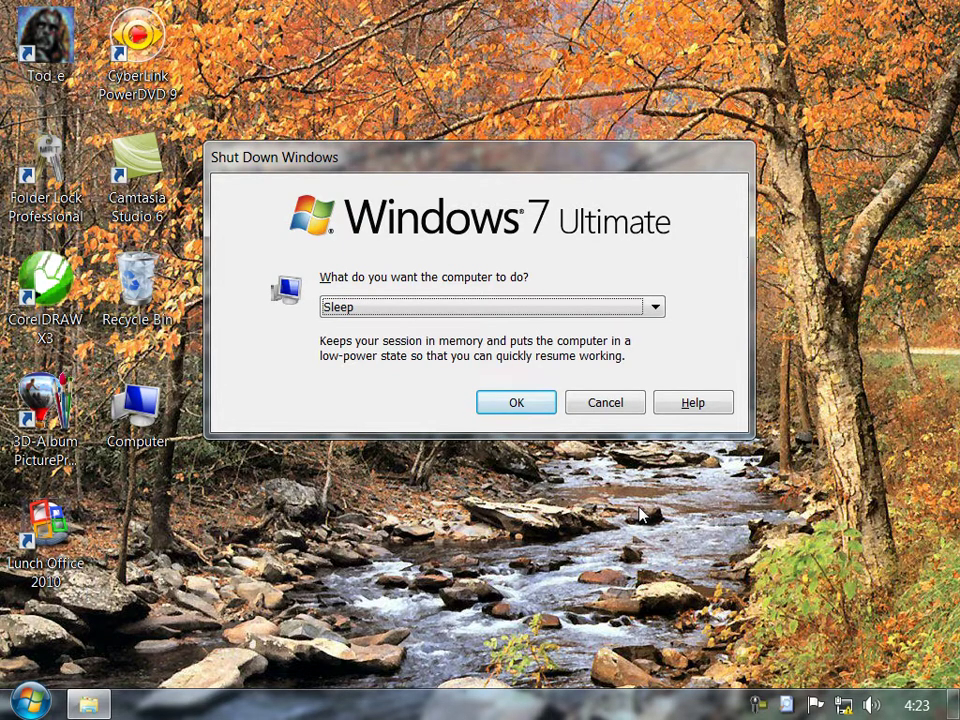
pyautogui.press('Up')
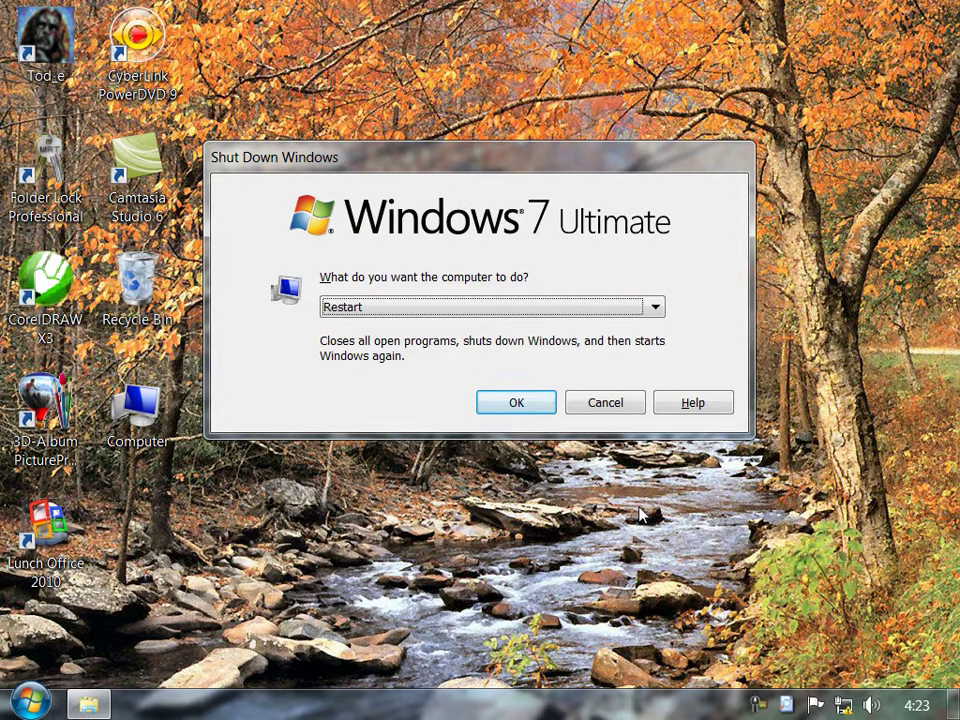
pyautogui.press('Down')
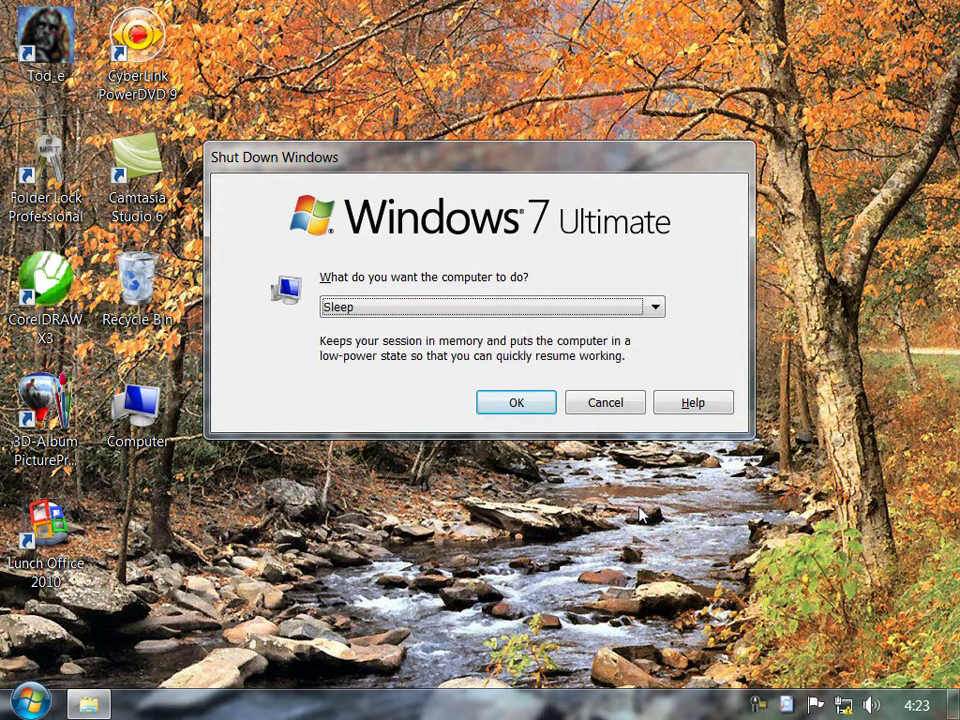
pyautogui.press('Down')
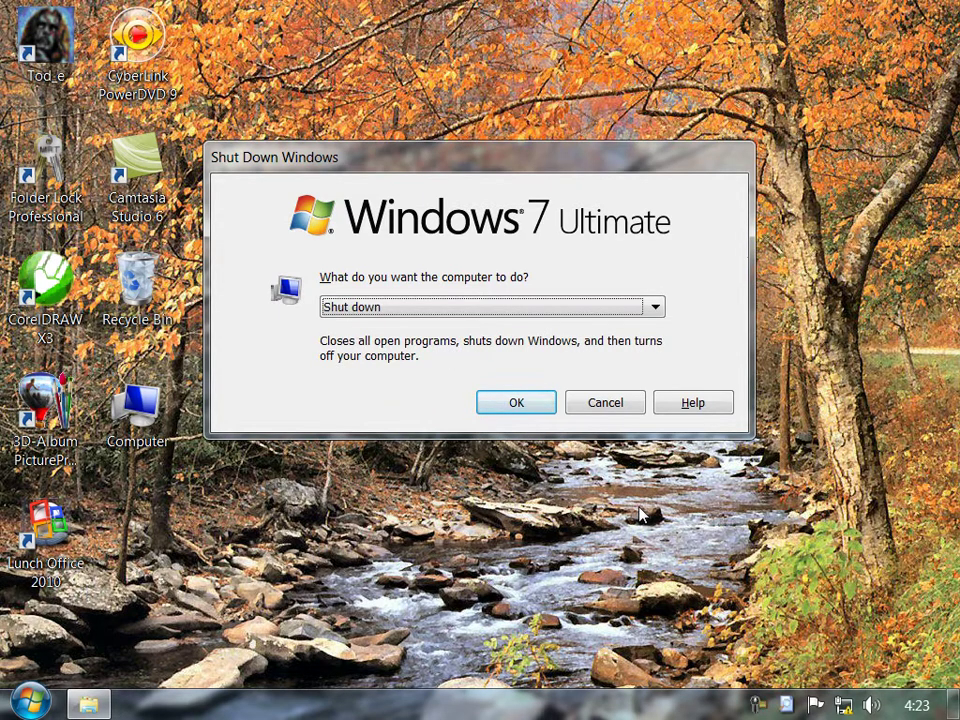
pyautogui.press('Up')
pyautogui.press('Up')
pyautogui.press('Up')
pyautogui.press('Up')
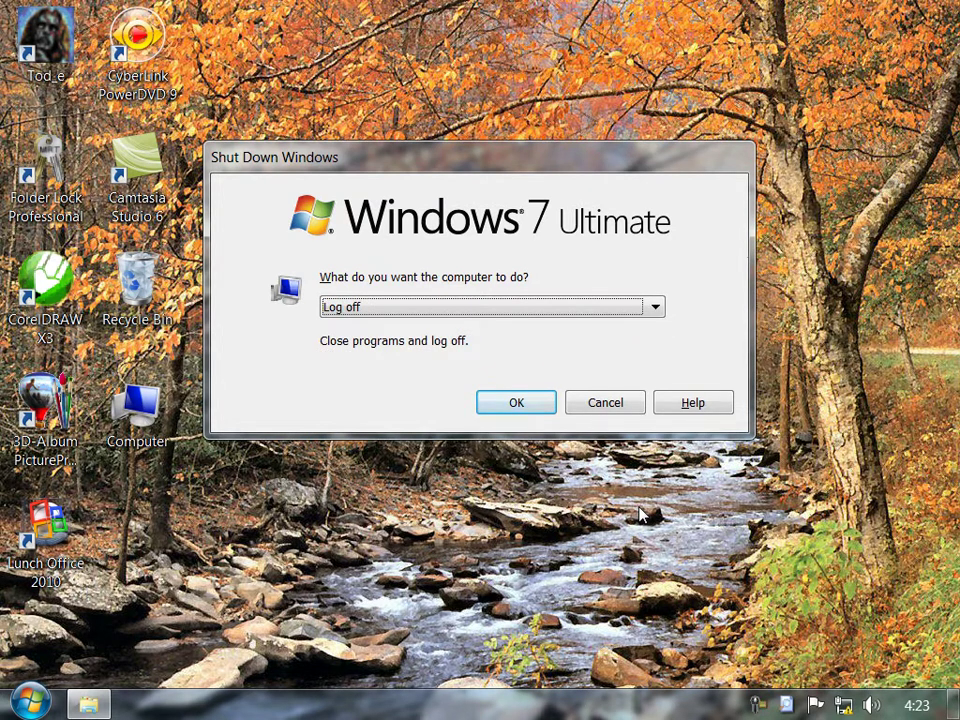
pyautogui.press('Escape')
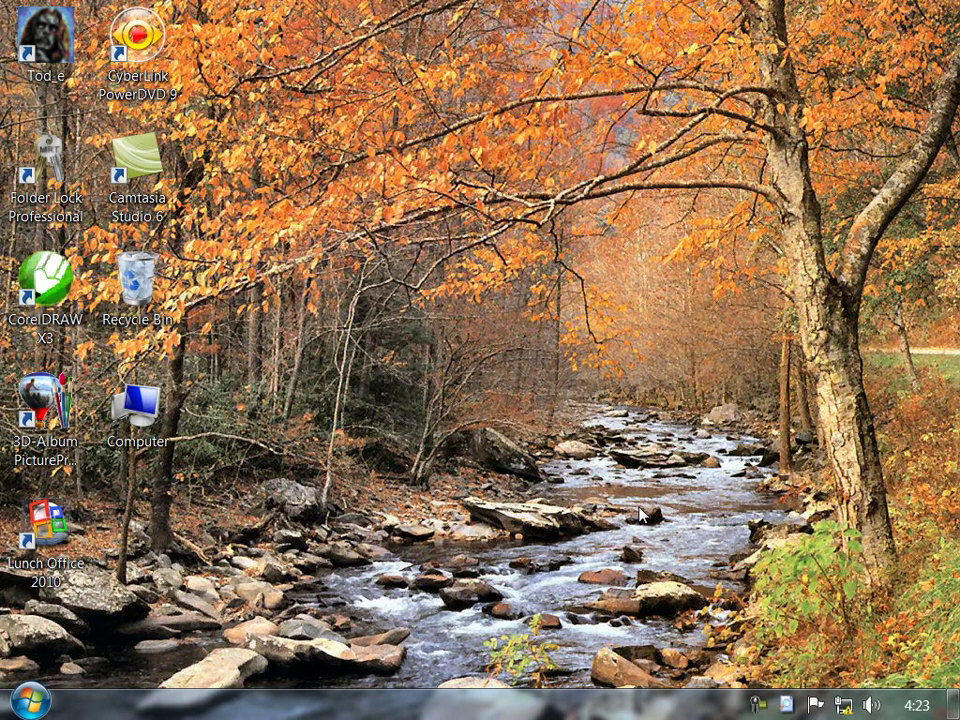
pyautogui.hotkey('alt', 'F4')
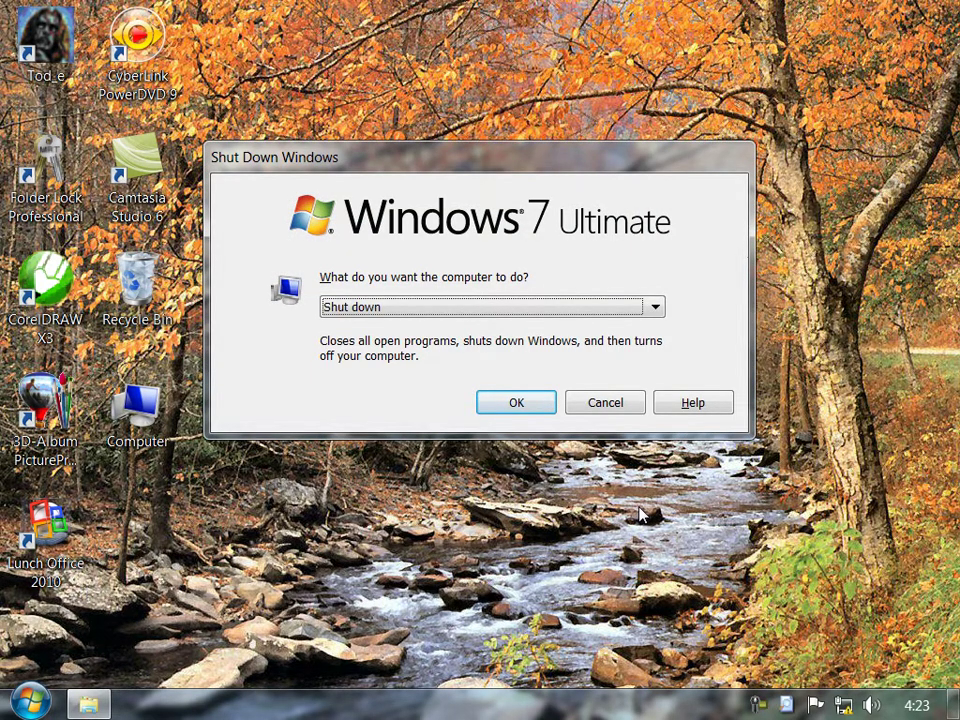
pyautogui.press('Escape')
# Step: Open Control Panel and display its items as large icons, as small icons and by category
pyautogui.press('super')
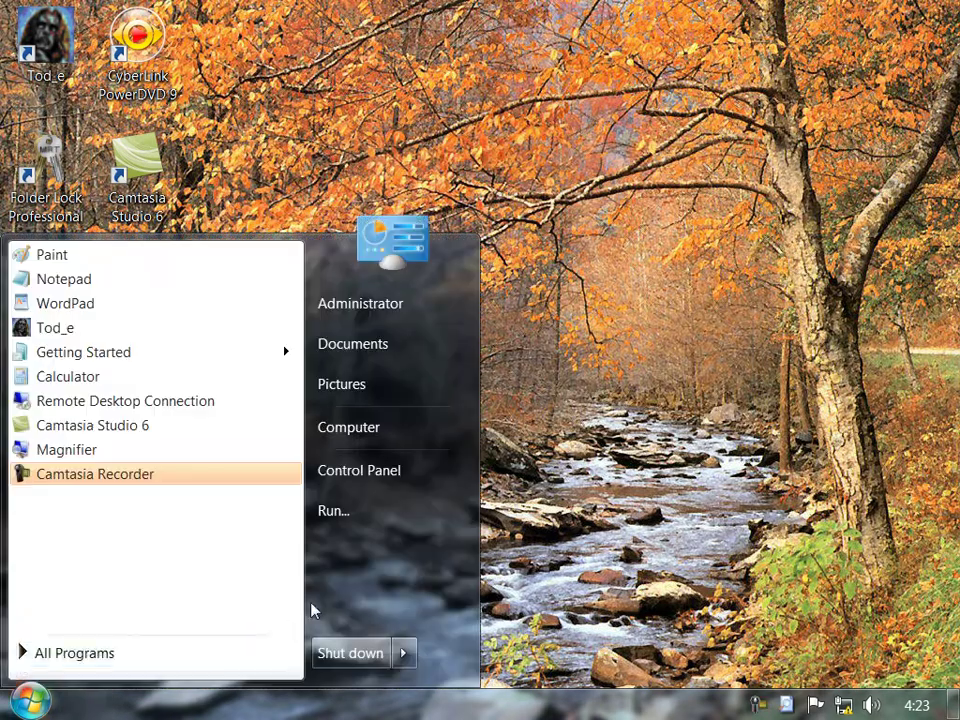
pyautogui.click(418, 482)
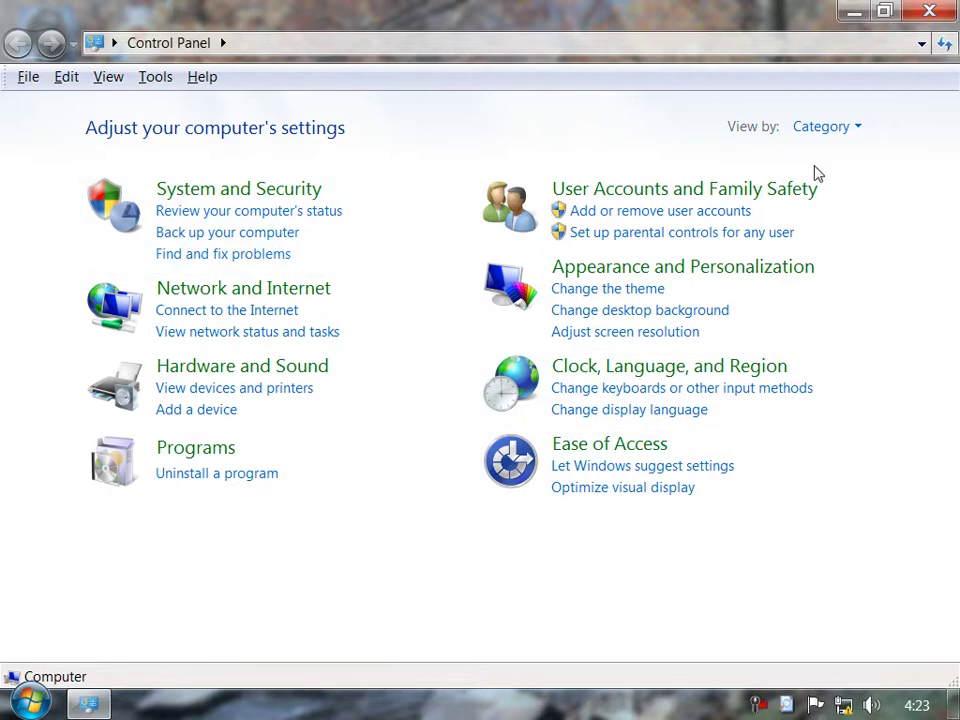
pyautogui.click(826, 128)
pyautogui.click(828, 186)
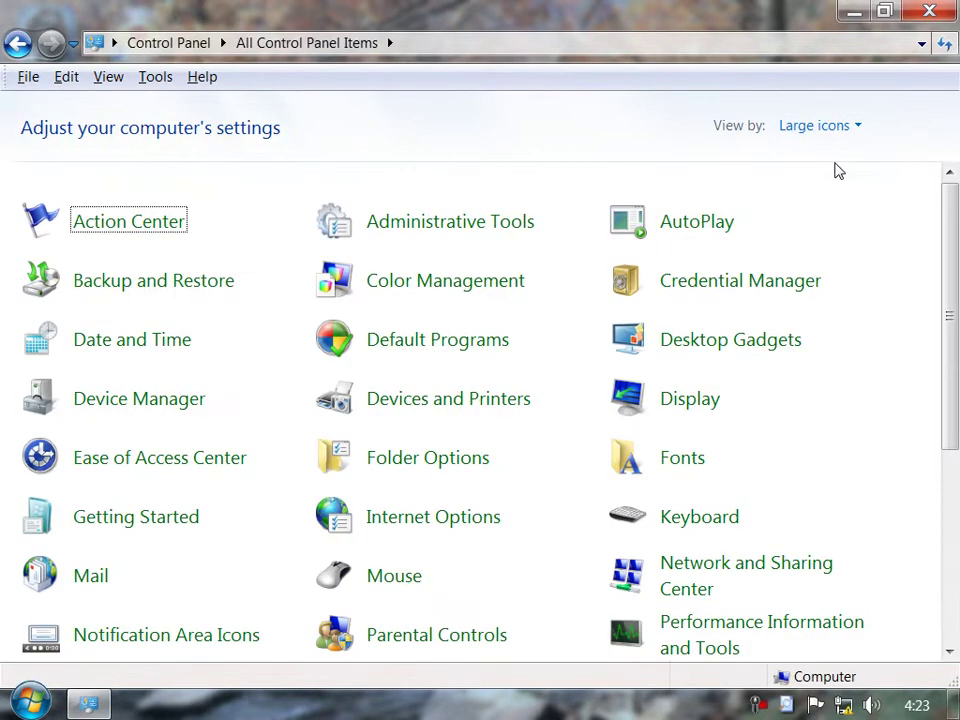
pyautogui.click(830, 125)
pyautogui.click(851, 206)
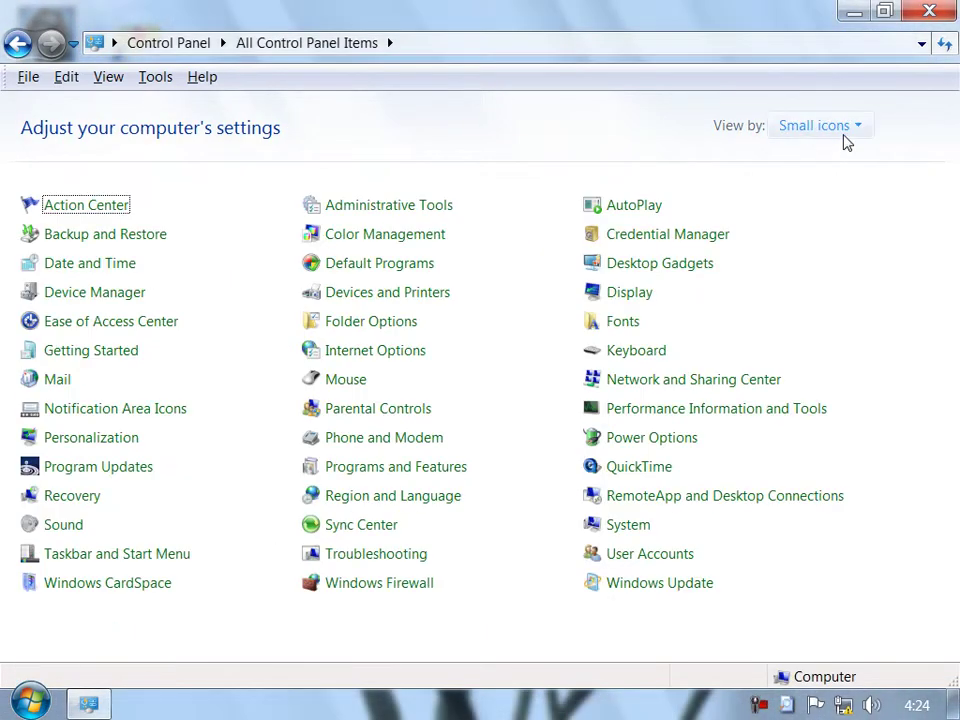
pyautogui.click(845, 138)
pyautogui.click(834, 157)
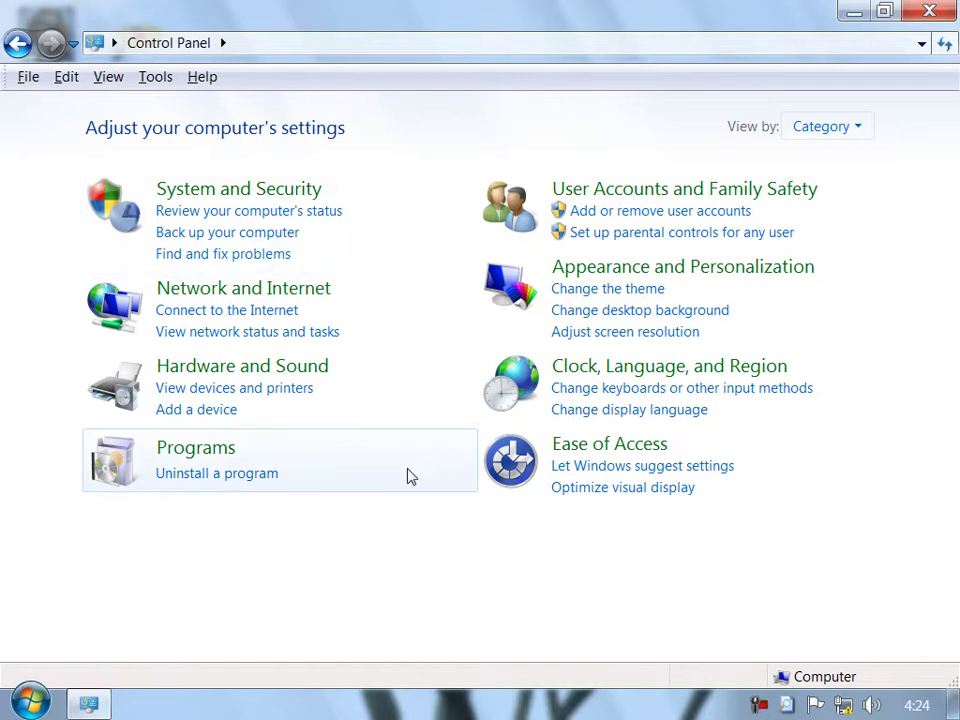
# Step: Switch the Control Panel view to large icons, to small icons and back to large icons
pyautogui.click(803, 134)
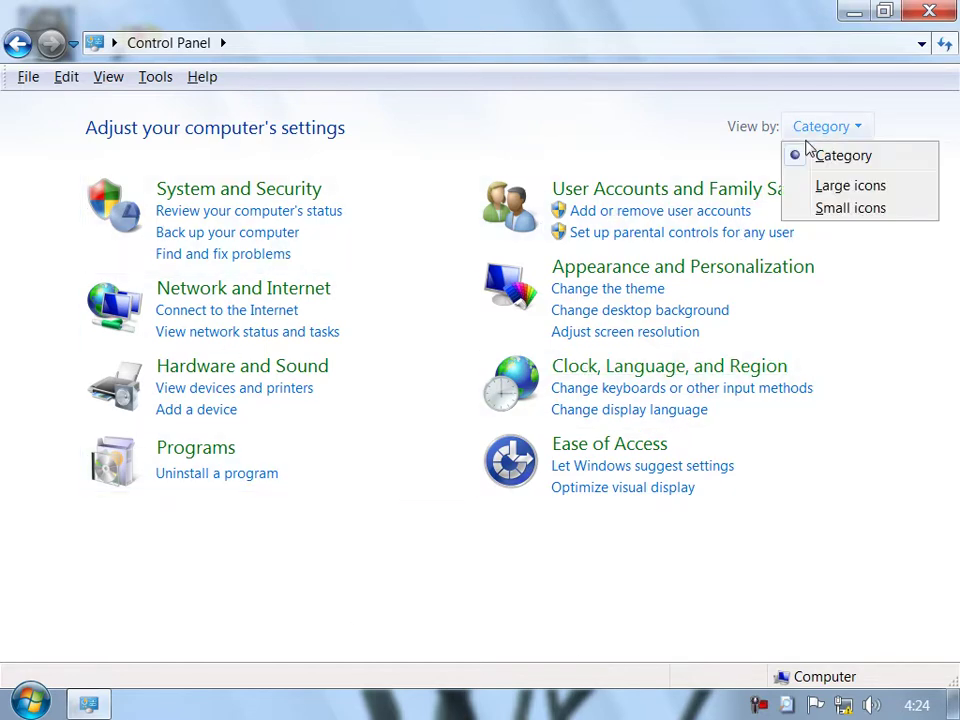
pyautogui.click(848, 186)
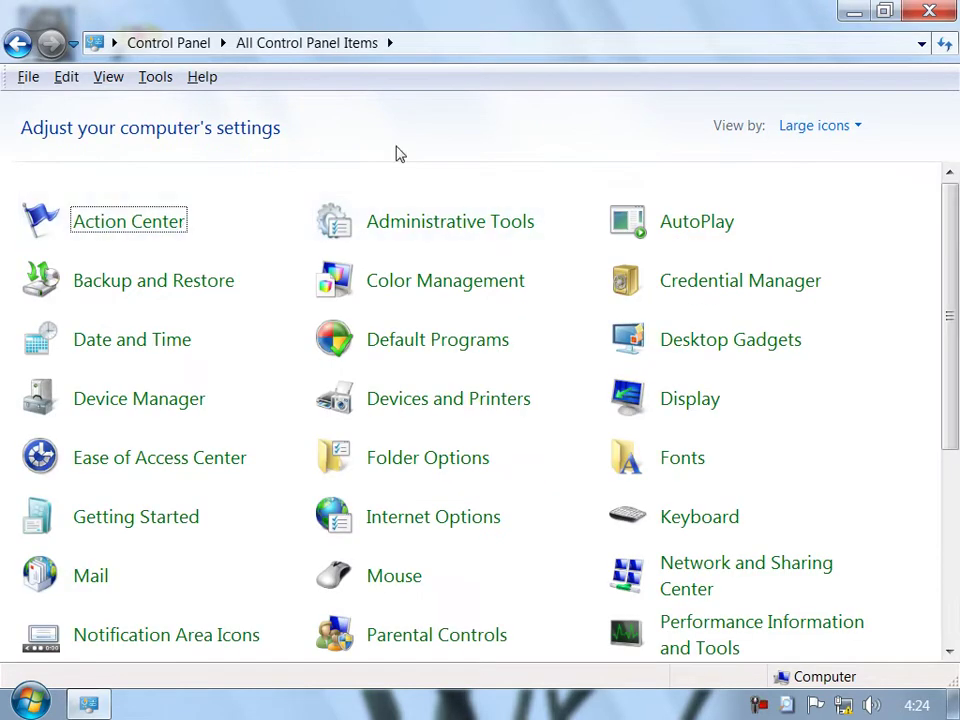
pyautogui.click(816, 130)
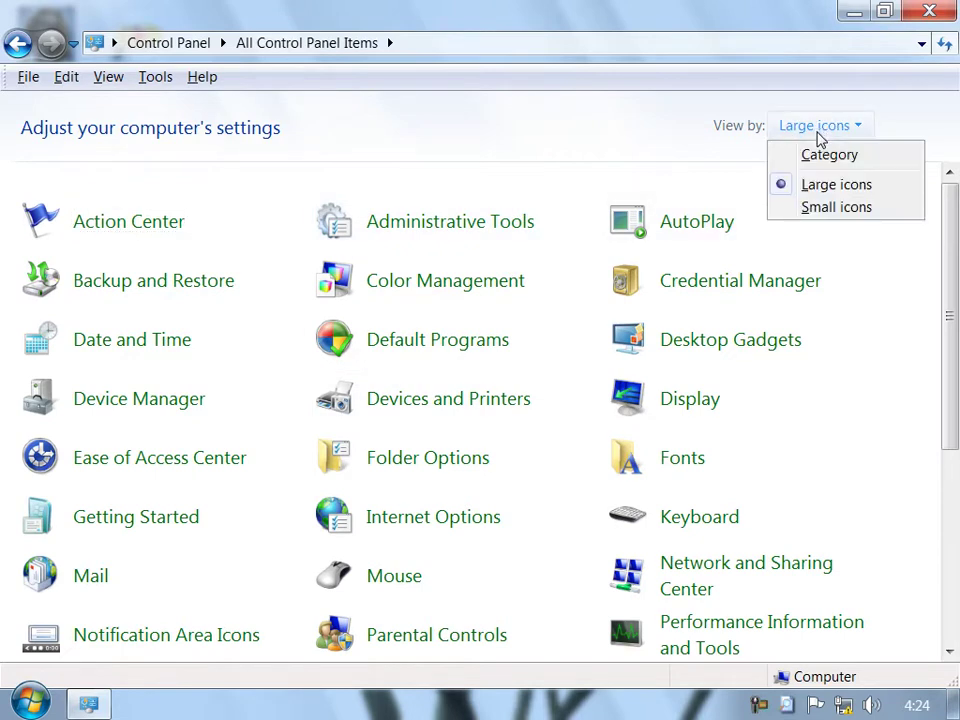
pyautogui.click(822, 208)
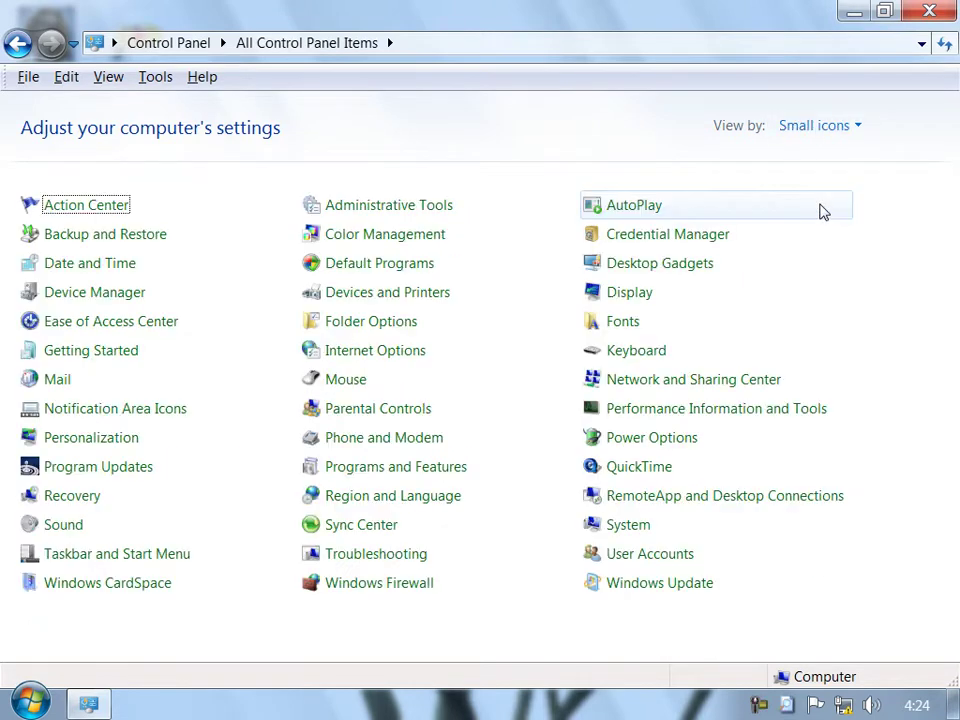
pyautogui.click(857, 130)
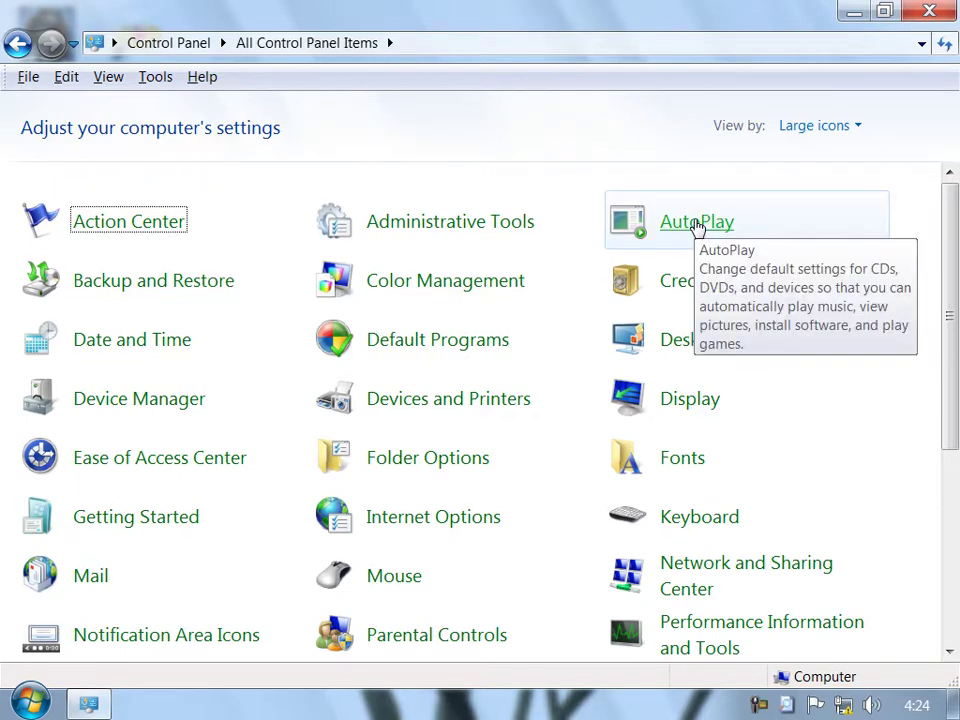
# Step: Minimize Control Panel, continue without scanning removable drive H: and close its AutoPlay window
pyautogui.click(88, 704)
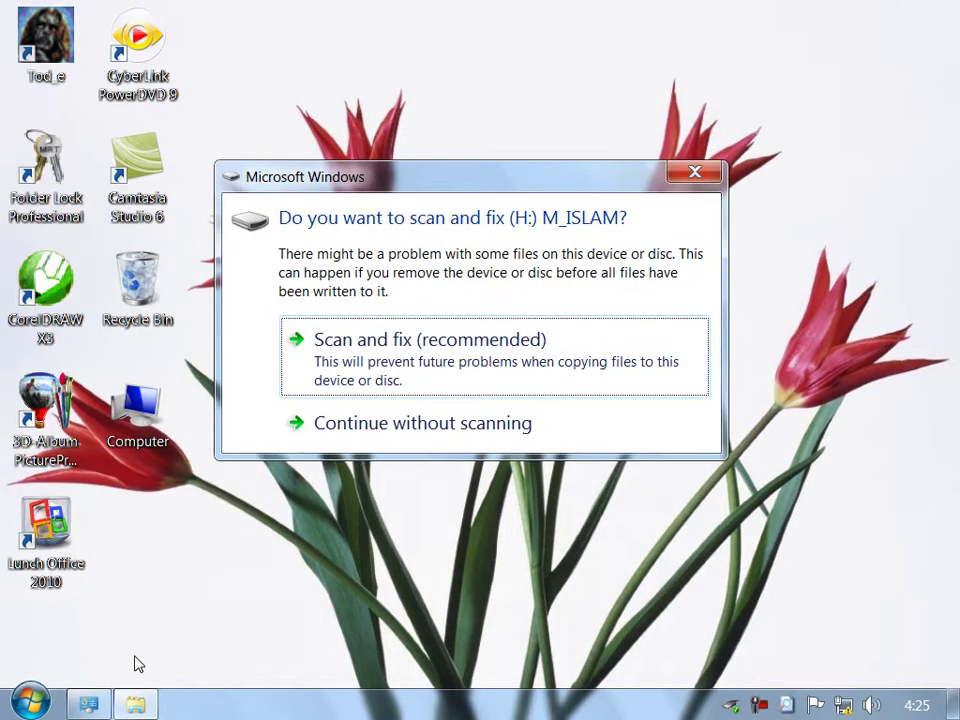
pyautogui.click(367, 440)
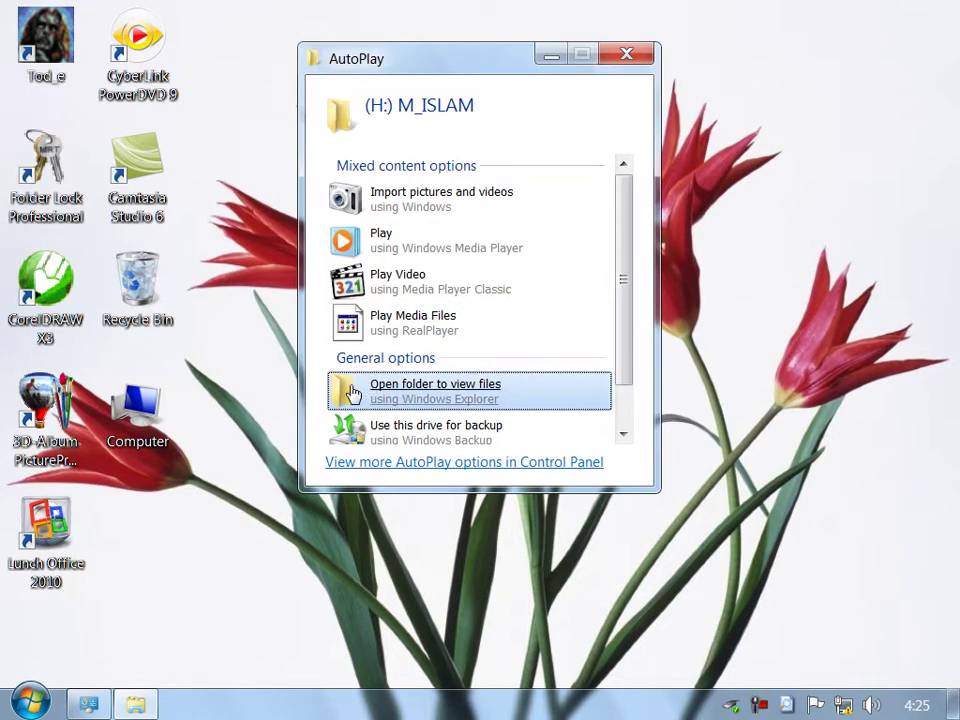
pyautogui.click(625, 55)
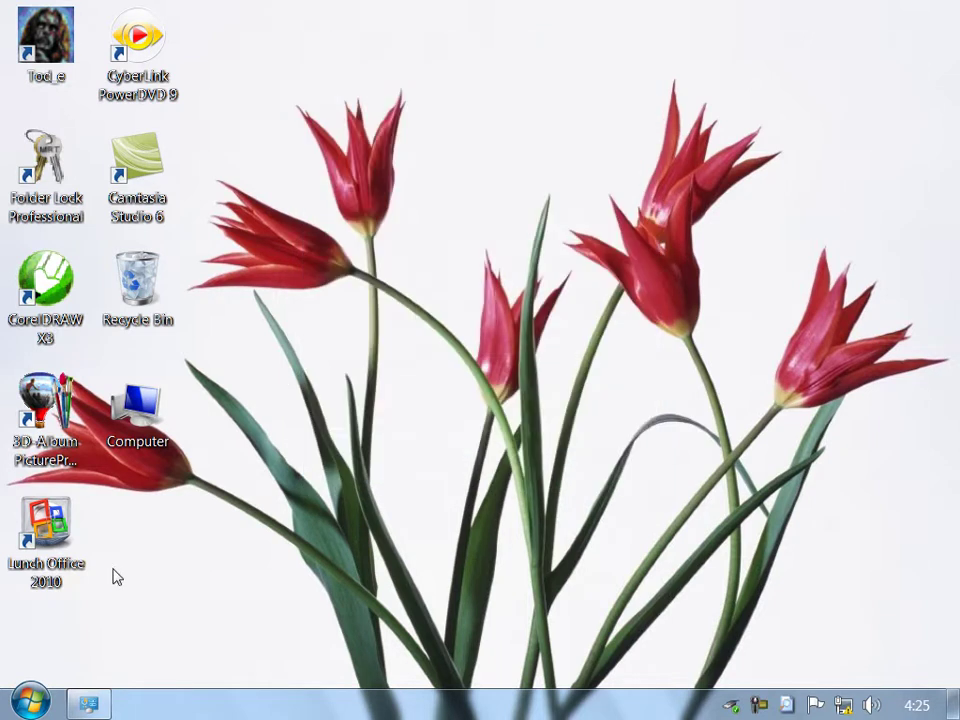
# Step: Restore Control Panel, turn off AutoPlay for all media and devices, and save the setting
pyautogui.click(92, 701)
pyautogui.click(628, 242)
pyautogui.click(101, 151)
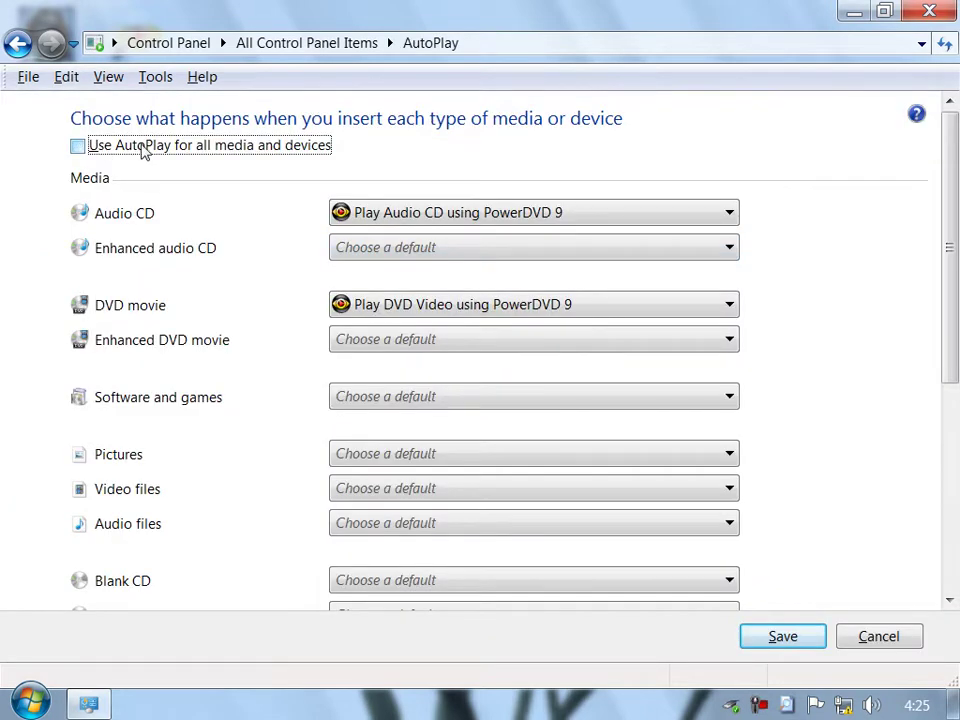
pyautogui.click(757, 640)
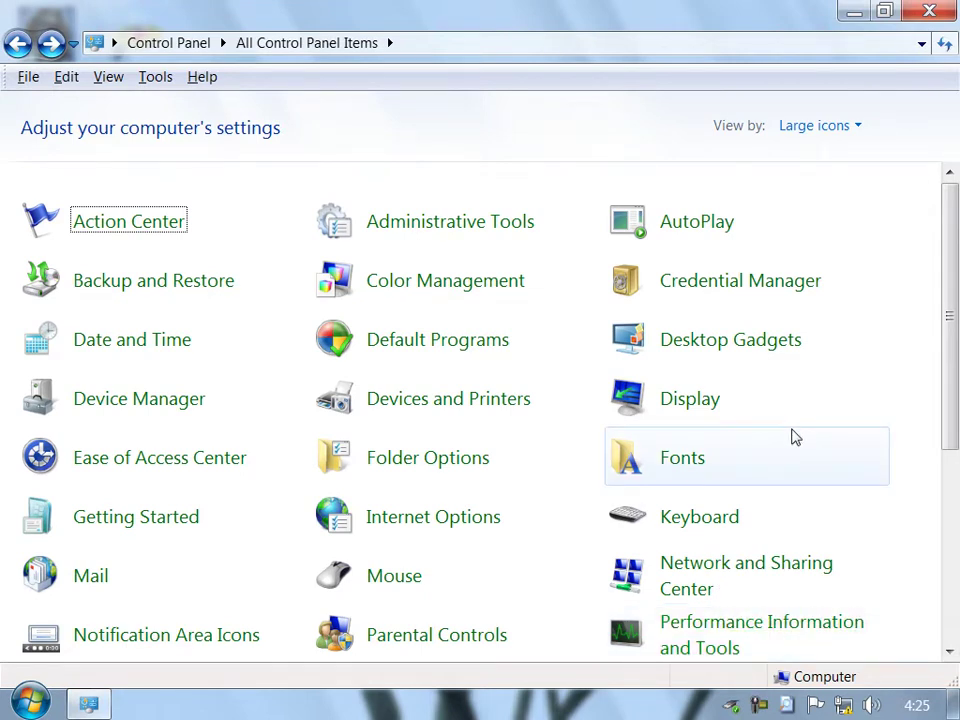
# Step: Minimize Control Panel, refresh the desktop, and check the removable drives in Computer before closing it
pyautogui.click(850, 11)
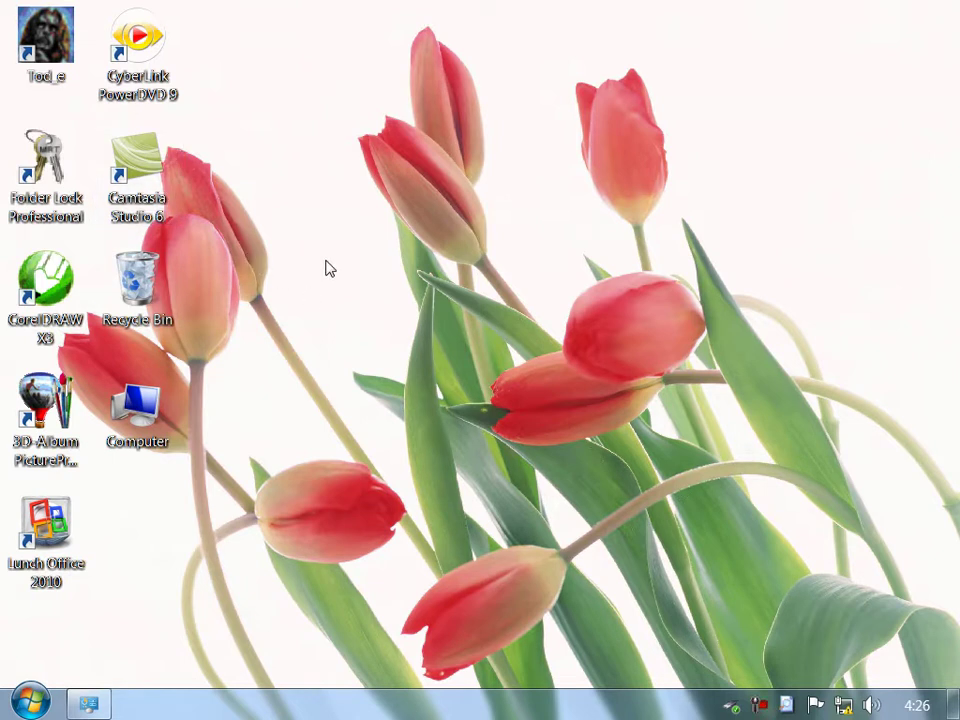
pyautogui.rightClick(374, 276)
pyautogui.click(414, 334)
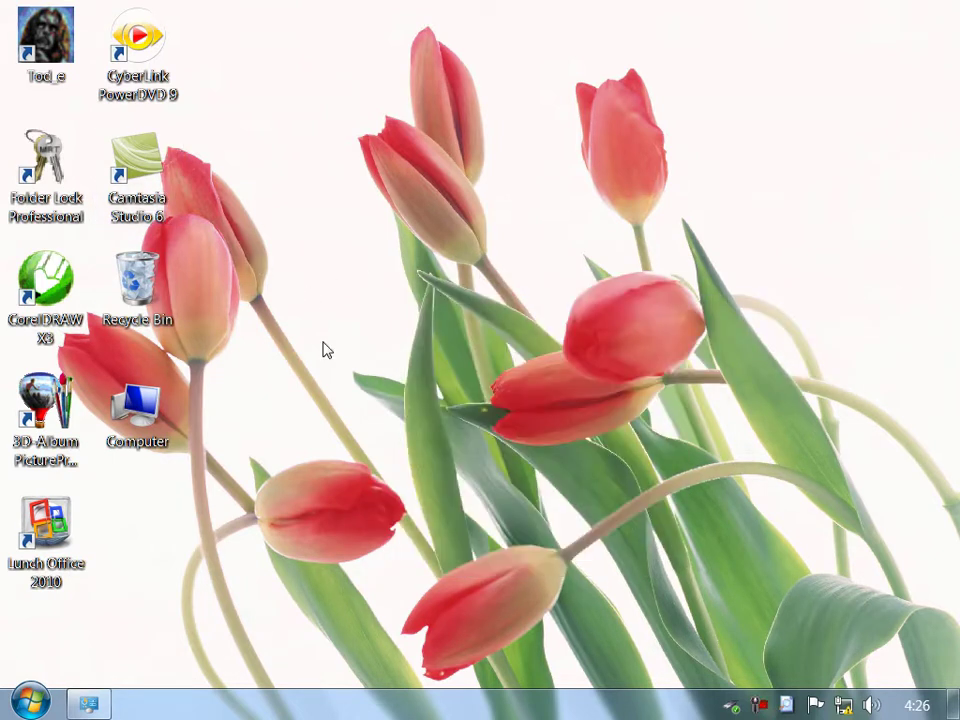
pyautogui.doubleClick(140, 408)
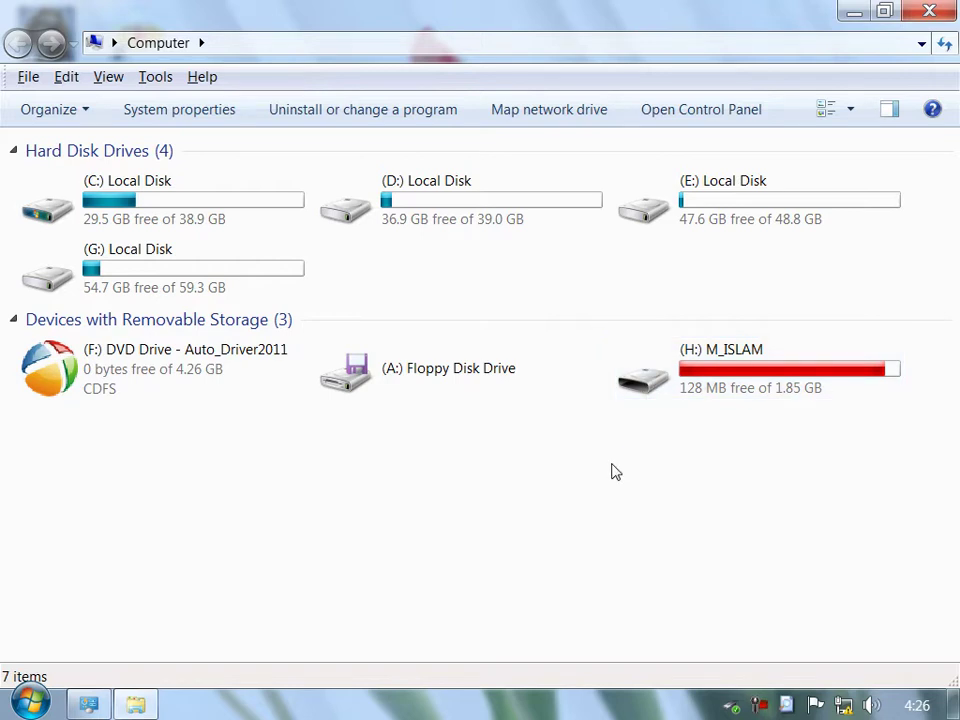
pyautogui.click(929, 10)
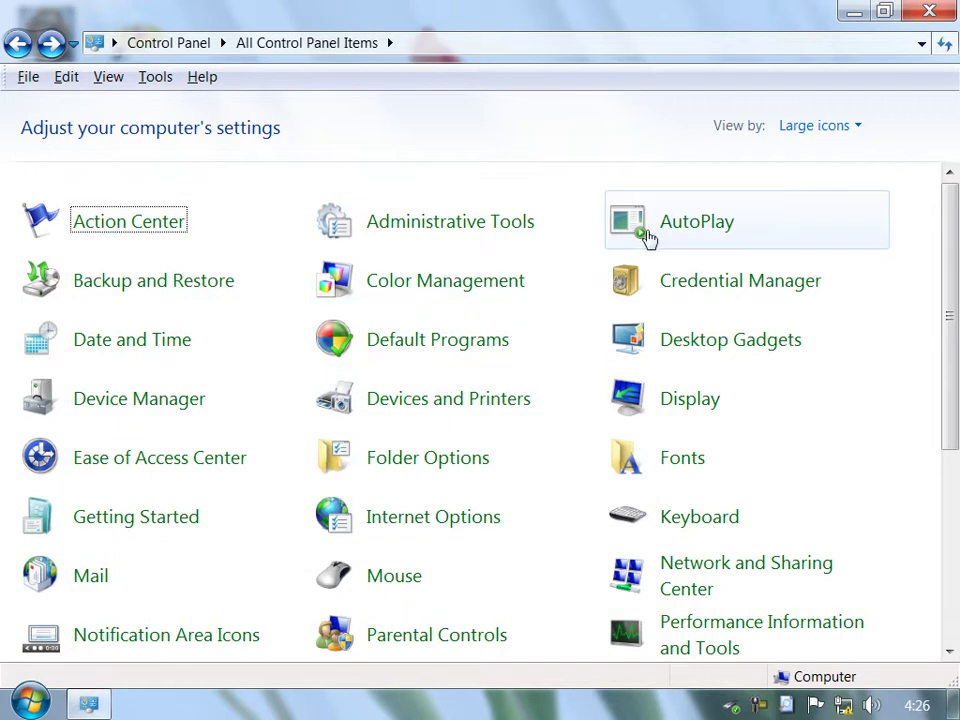
# Step: Turn AutoPlay for all media and devices back on and save the setting
pyautogui.click(648, 236)
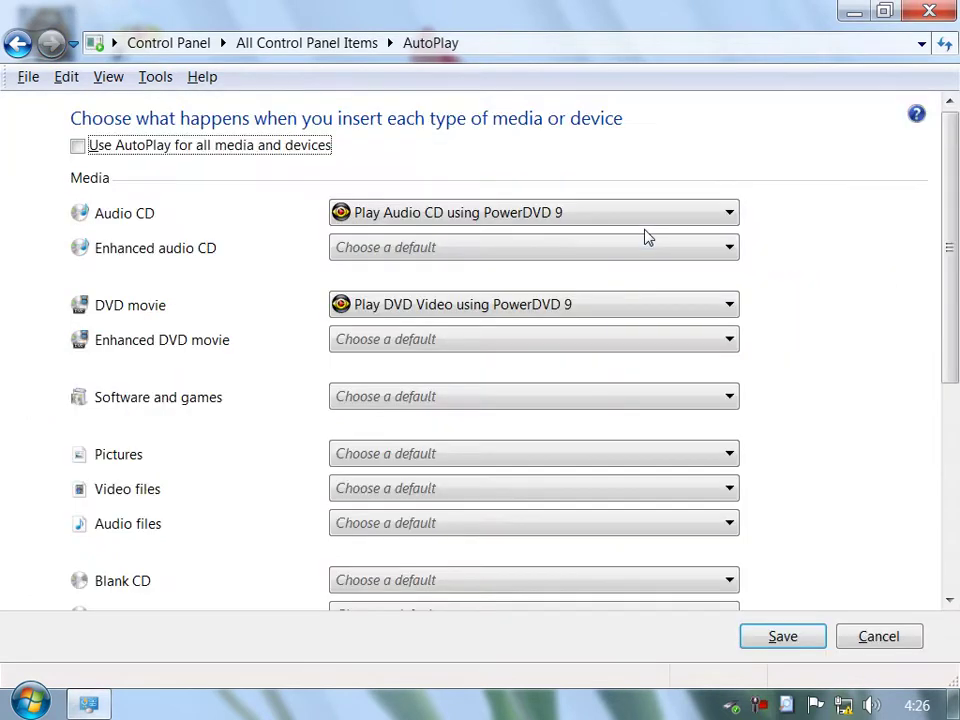
pyautogui.click(221, 148)
pyautogui.click(765, 636)
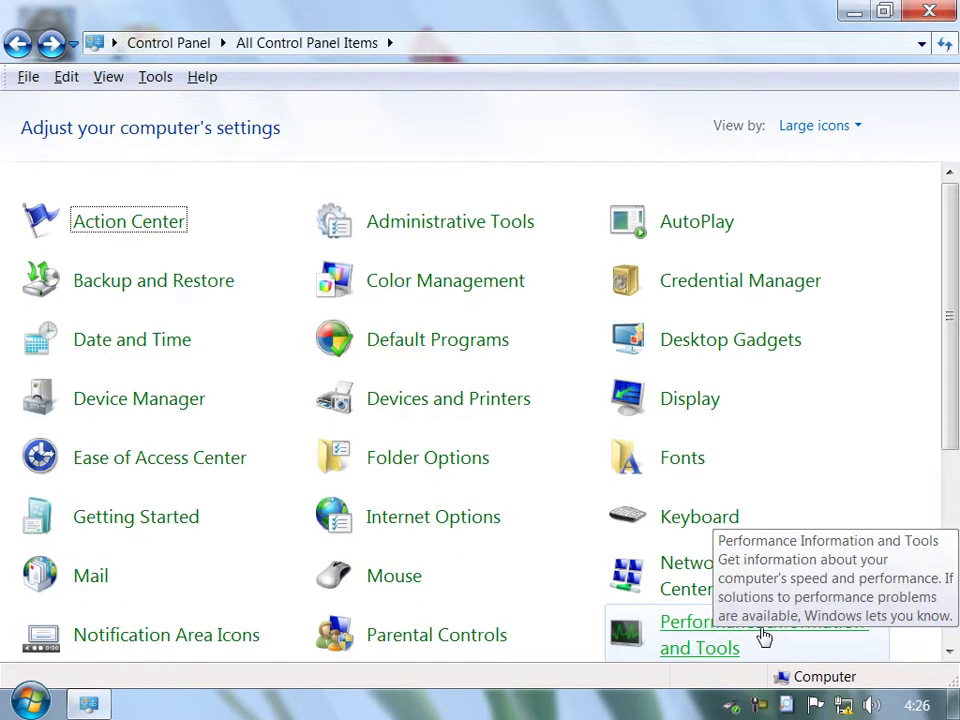